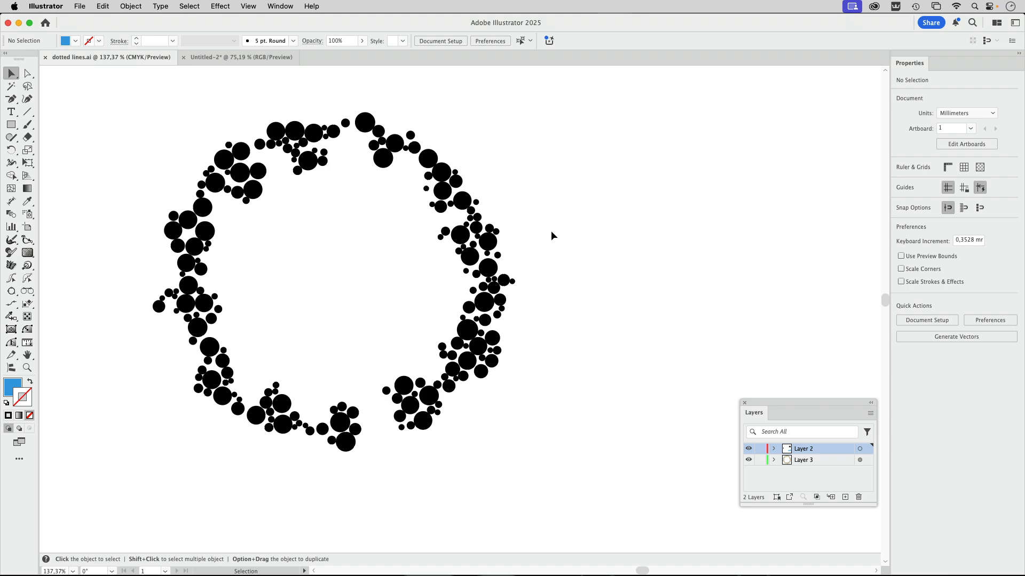
scroll(551, 235, up, 5)
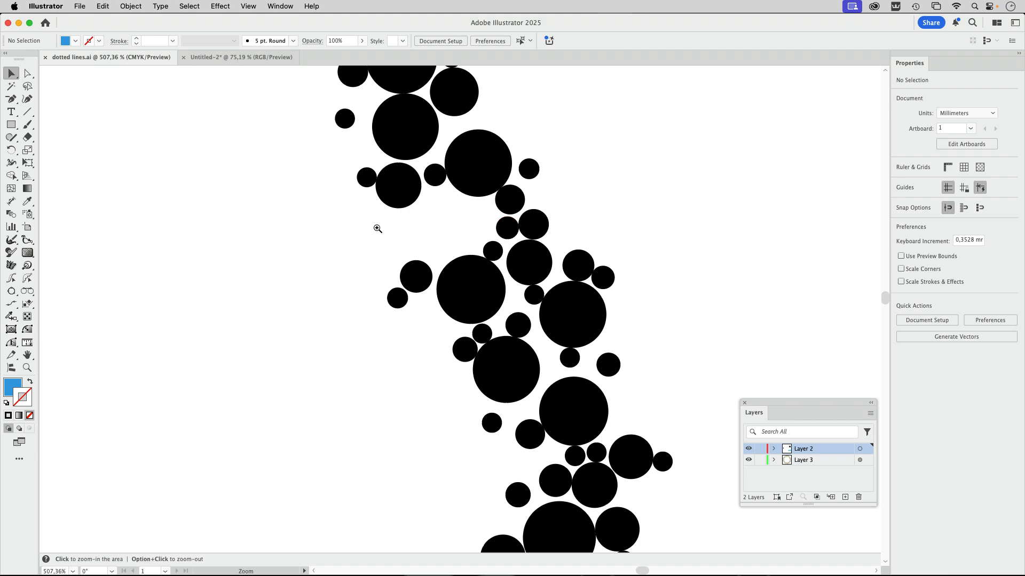
drag(378, 228, 179, 318)
drag(284, 285, 300, 253)
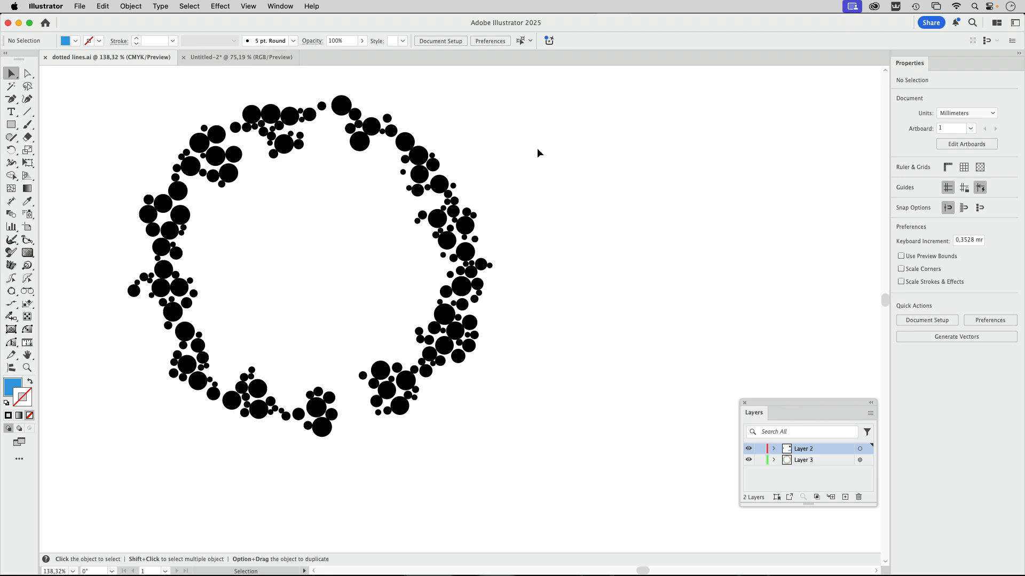
Switch to the Untitled-2 document and draw a circle about 5 mm in diameter near the artboard's upper-left corner.
click(249, 58)
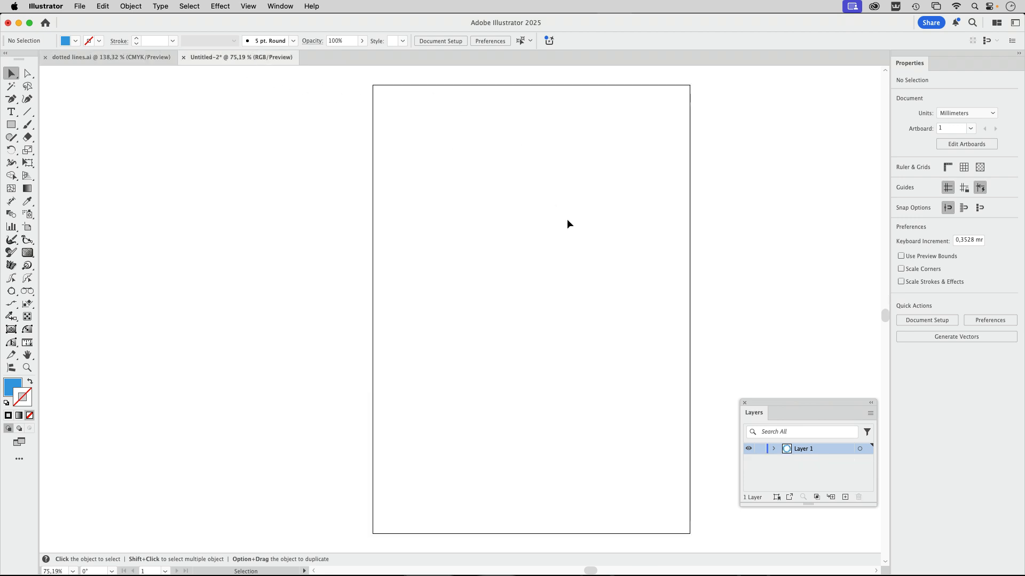
drag(550, 271, 528, 272)
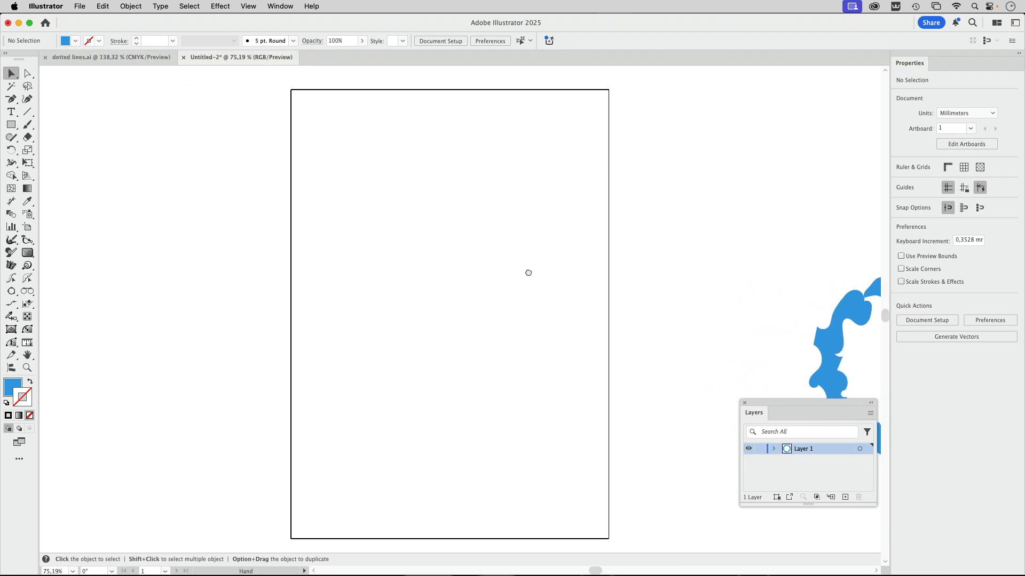
scroll(426, 213, up, 2)
key(space)
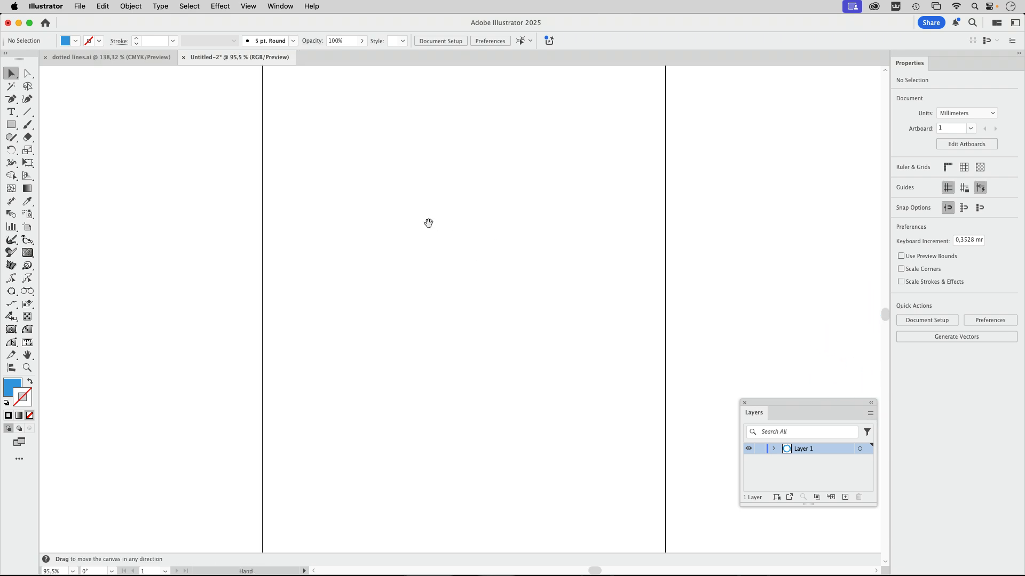
drag(416, 224, 387, 245)
drag(12, 125, 44, 150)
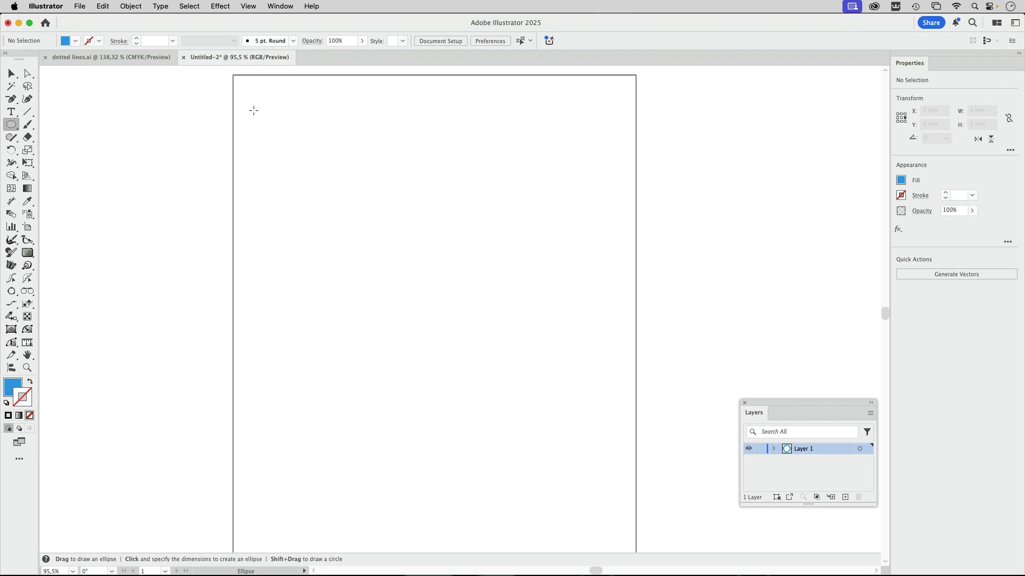
drag(254, 110, 262, 119)
Fill the small circle with black.
click(76, 41)
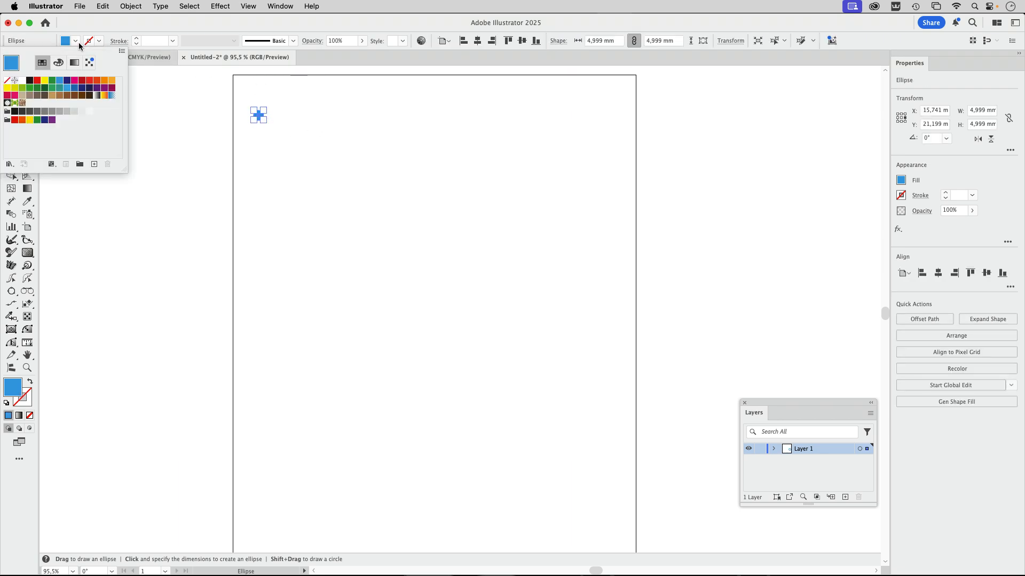
click(29, 81)
key(Escape)
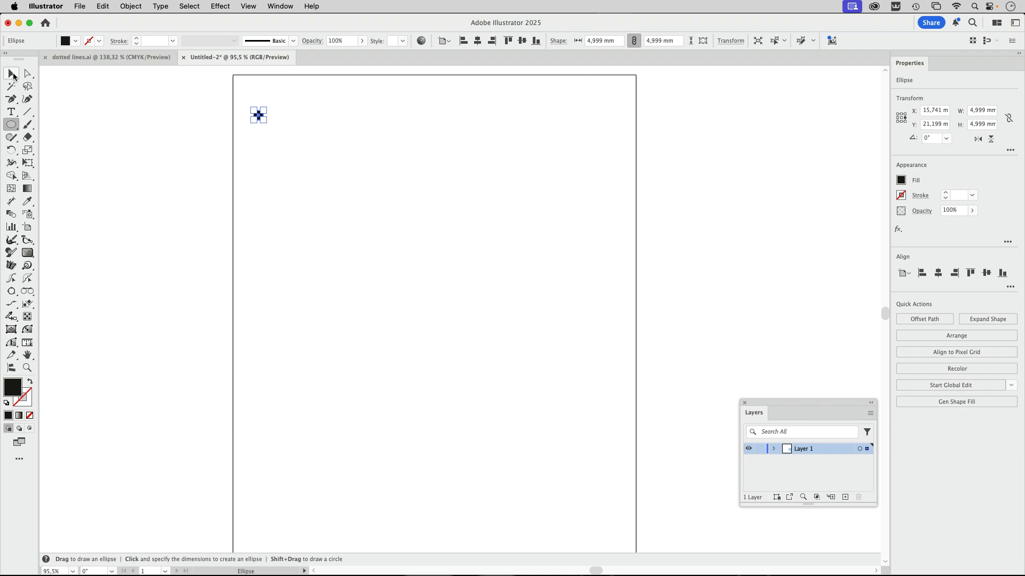
Bring up the brush collection and create a new Scatter Brush from the small black circle.
click(12, 75)
click(281, 6)
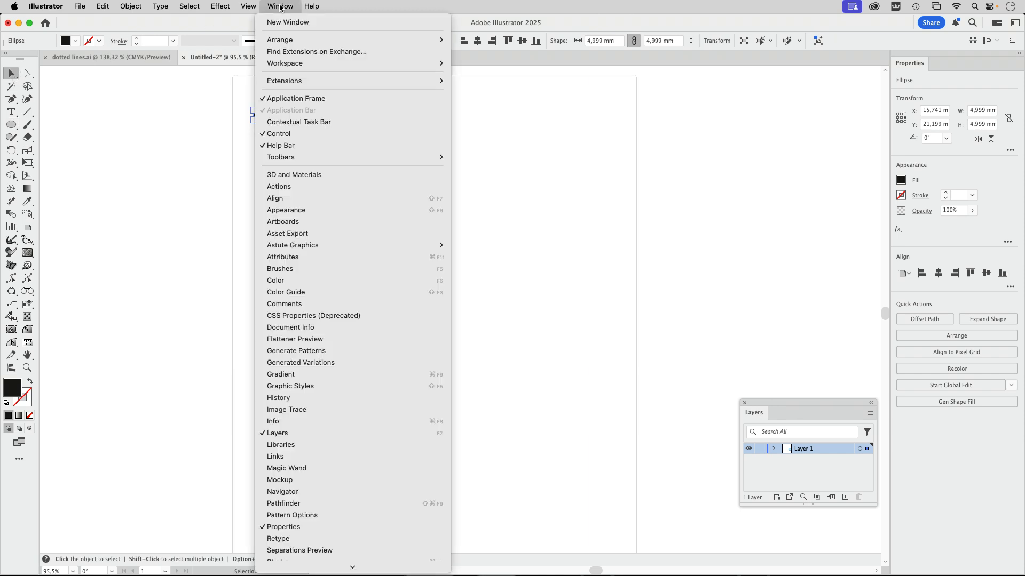
click(285, 267)
drag(890, 93, 482, 105)
click(287, 140)
drag(260, 119, 522, 169)
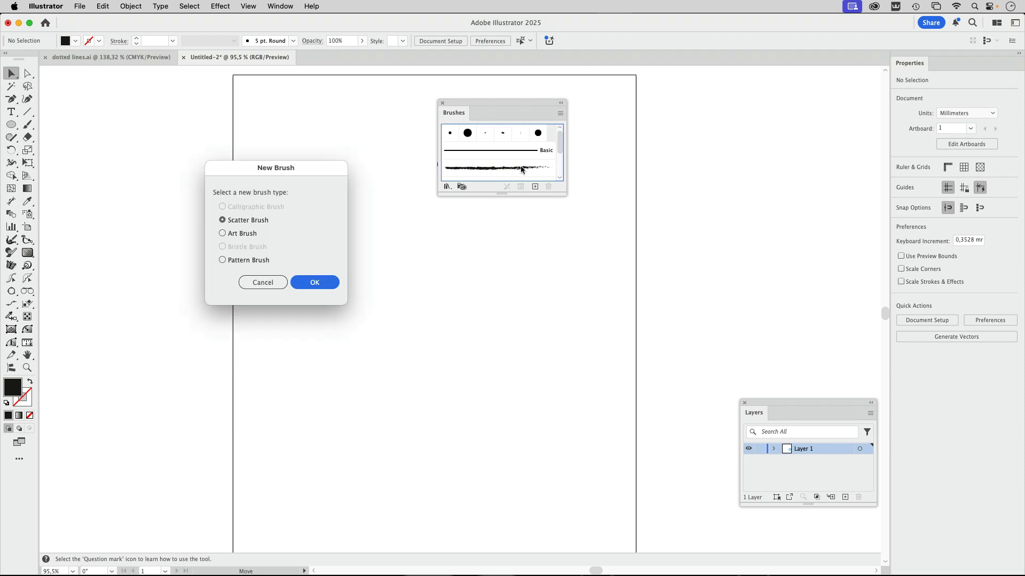
click(327, 283)
Set the scatter brush's size, spacing and scatter to Random and its colorization method to Tints.
click(401, 222)
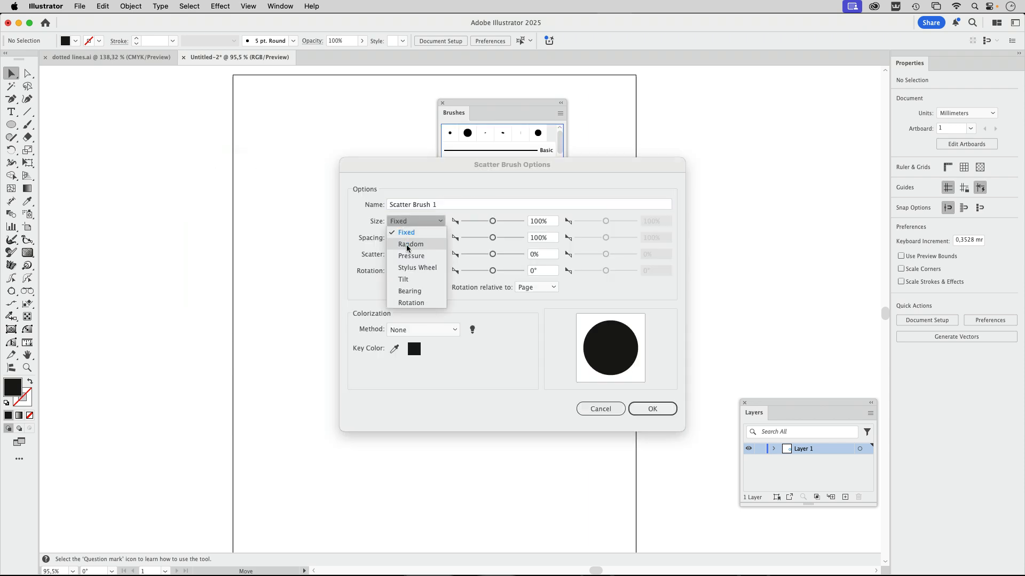
click(406, 243)
click(405, 237)
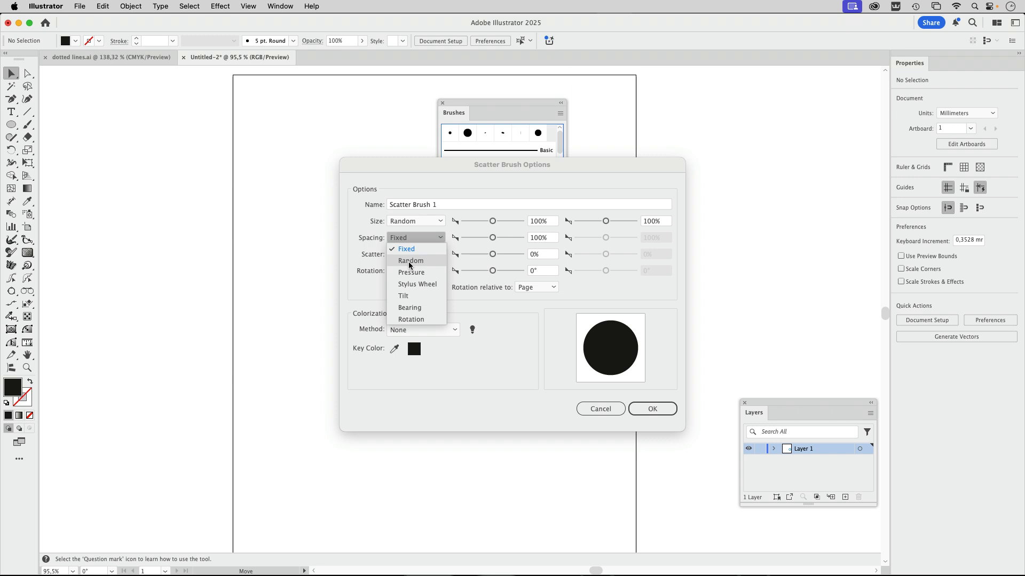
click(409, 261)
click(409, 254)
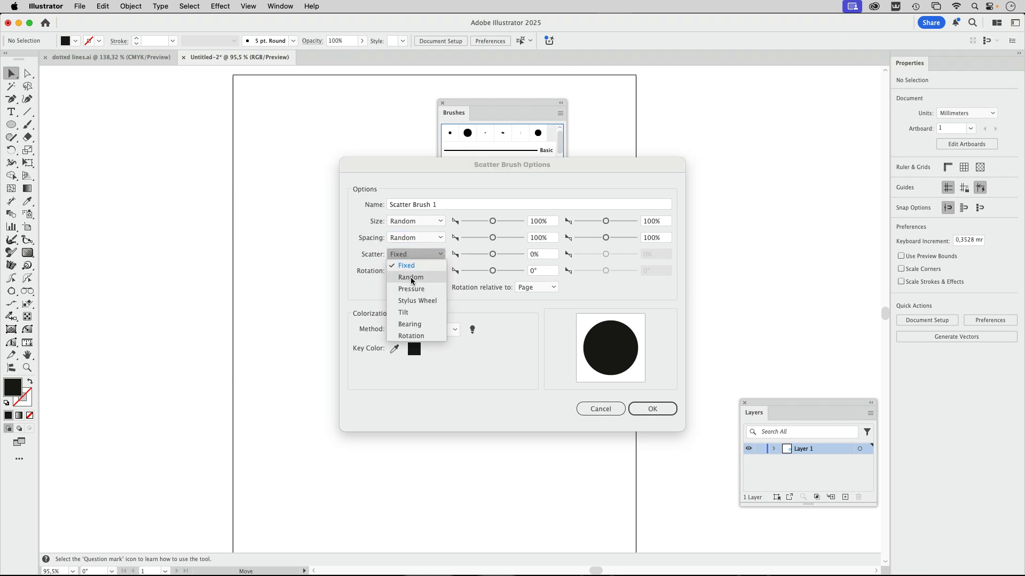
click(411, 277)
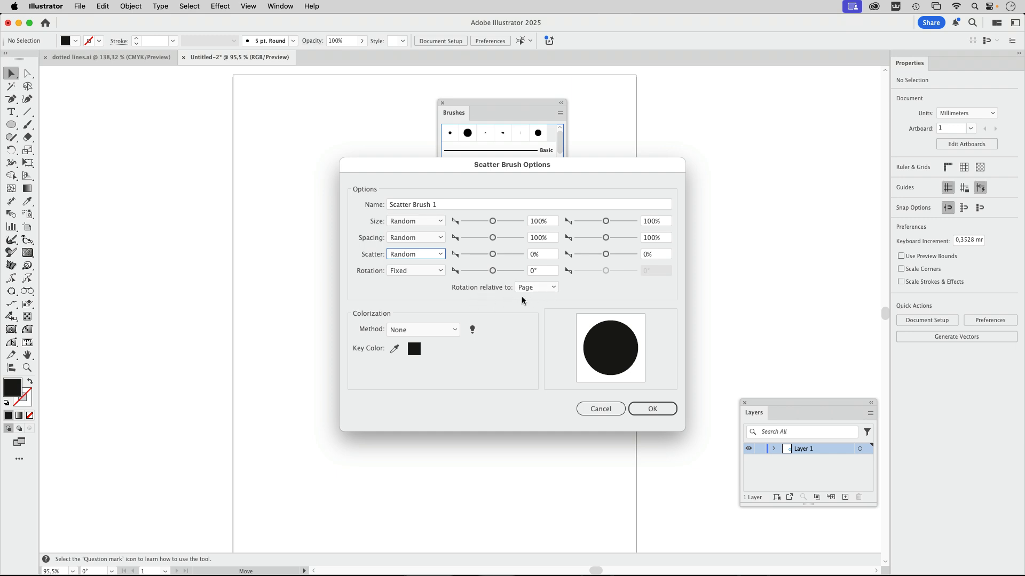
click(421, 331)
click(423, 357)
Set the brush ranges to size 61% to 254%, spacing 71% to 256% and scatter -17% to 21%, and save the brush.
mouse_move(494, 223)
mouse_down()
mouse_move(471, 224)
mouse_move(480, 224)
mouse_up()
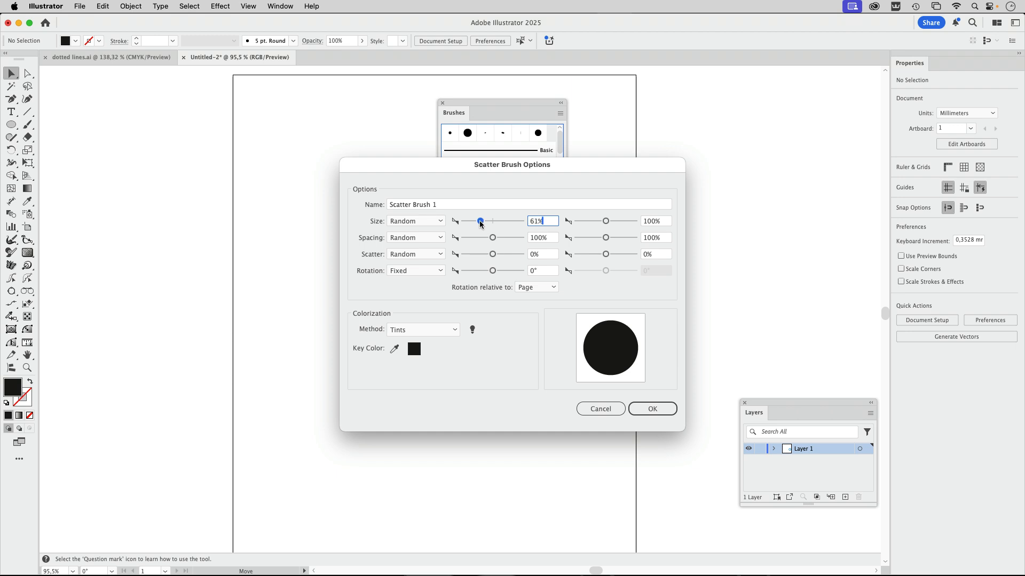
drag(606, 221, 612, 225)
drag(492, 238, 484, 239)
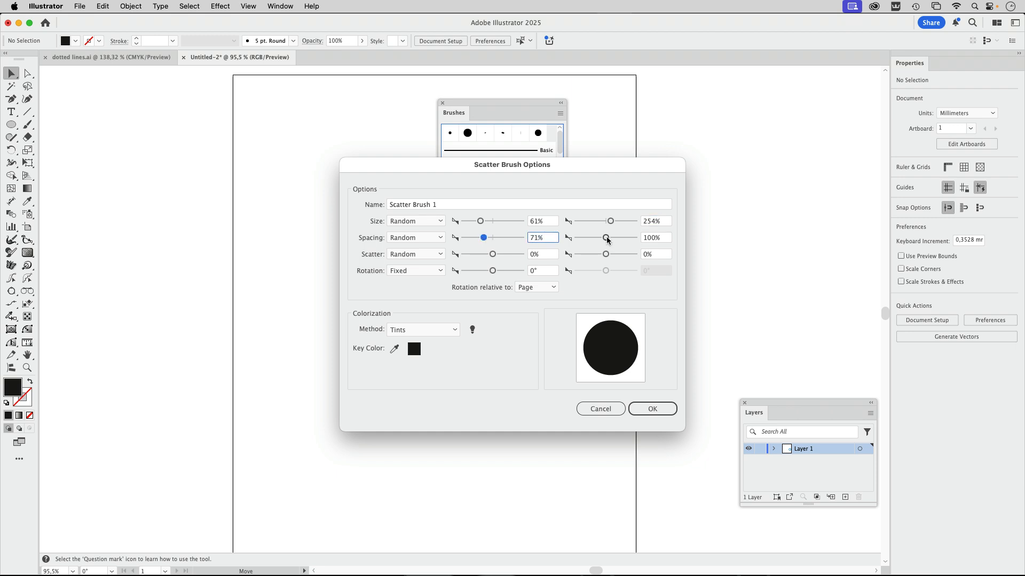
drag(607, 238, 611, 238)
drag(493, 256, 492, 255)
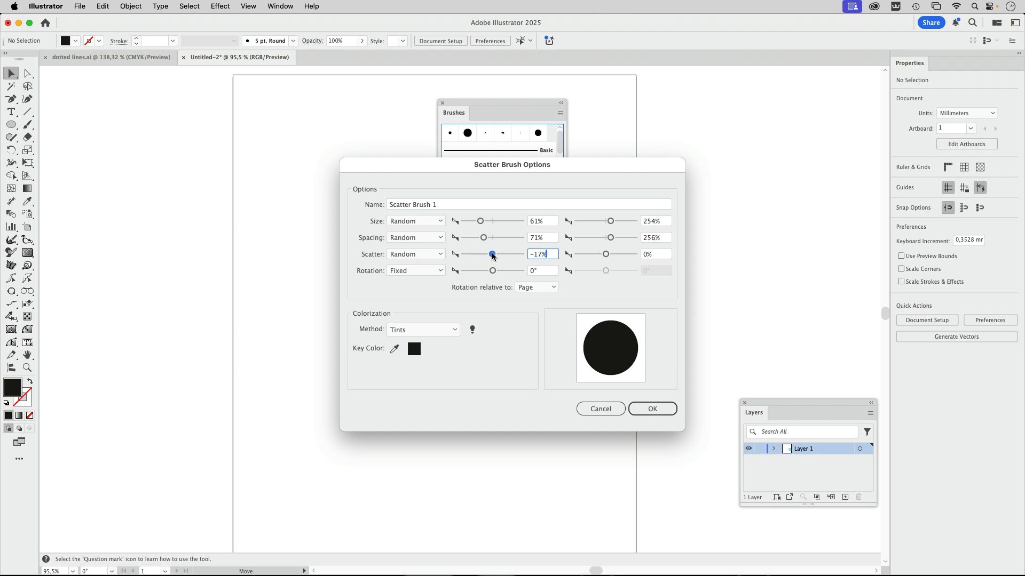
drag(606, 254, 609, 260)
click(652, 409)
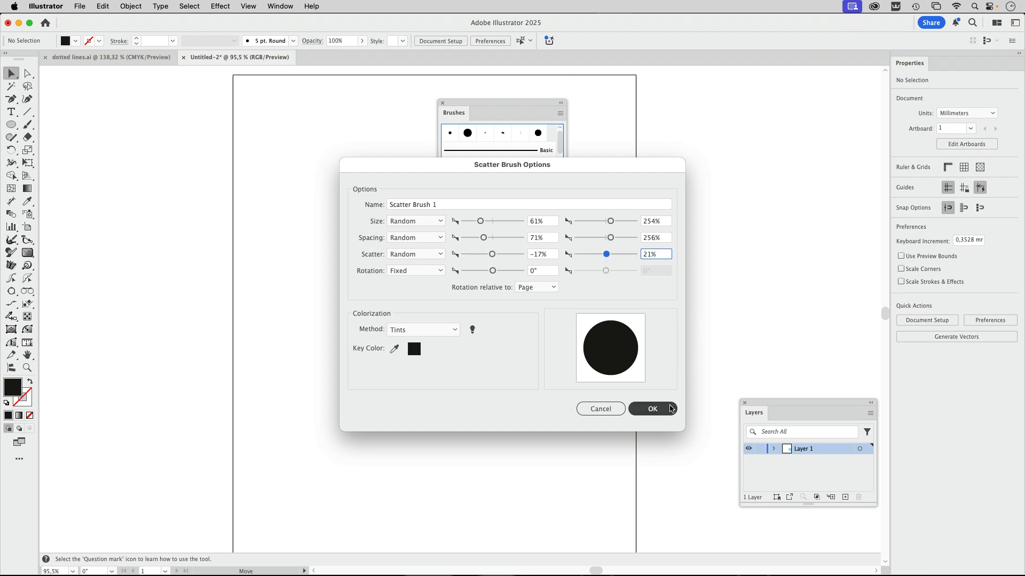
Draw a circle about 83 mm in diameter in the upper half of the artboard.
drag(516, 105, 700, 132)
click(11, 125)
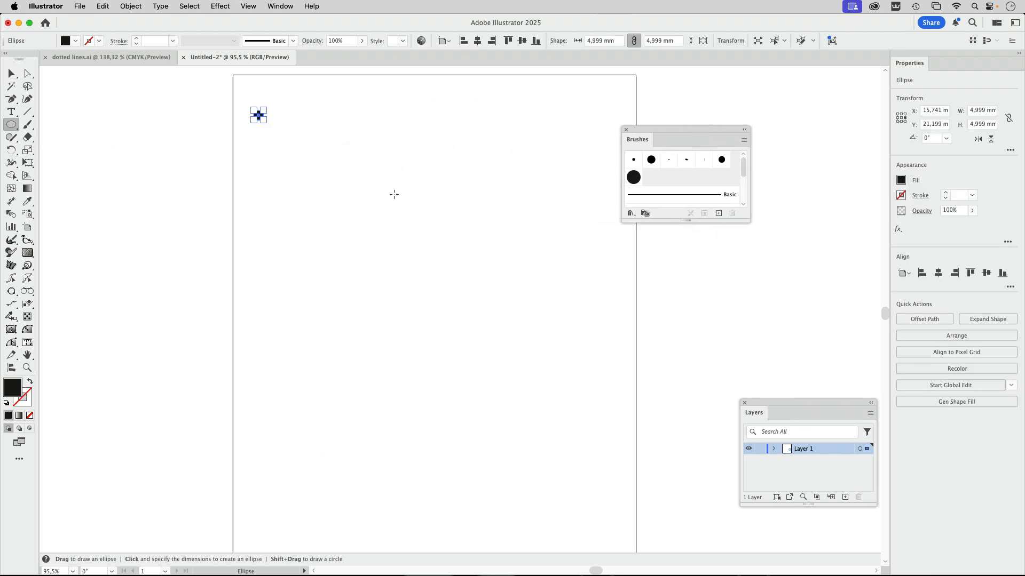
drag(330, 149, 489, 308)
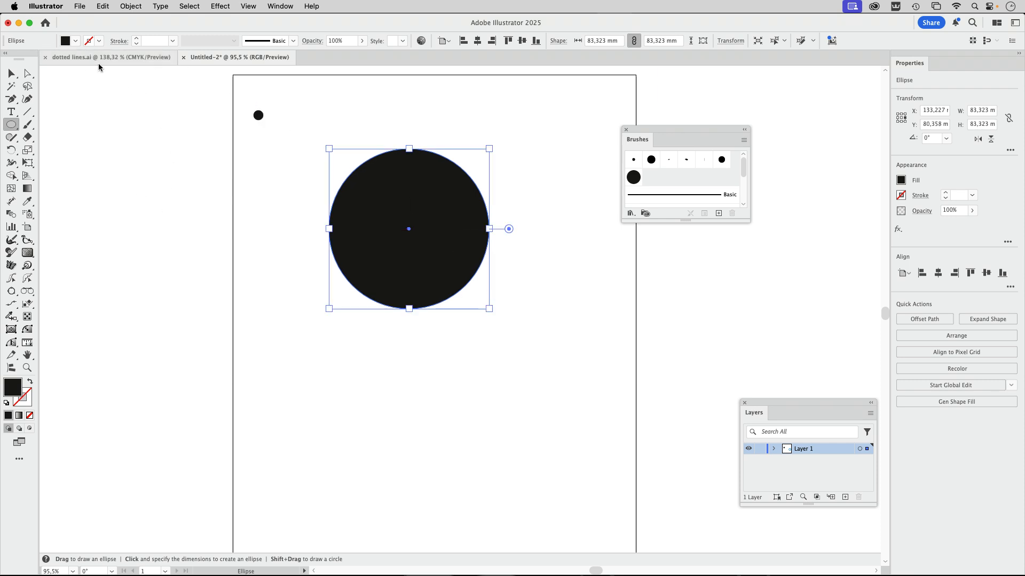
Swap the large circle's fill and stroke so it has no fill, and set its stroke colour to blue.
key(shift+x)
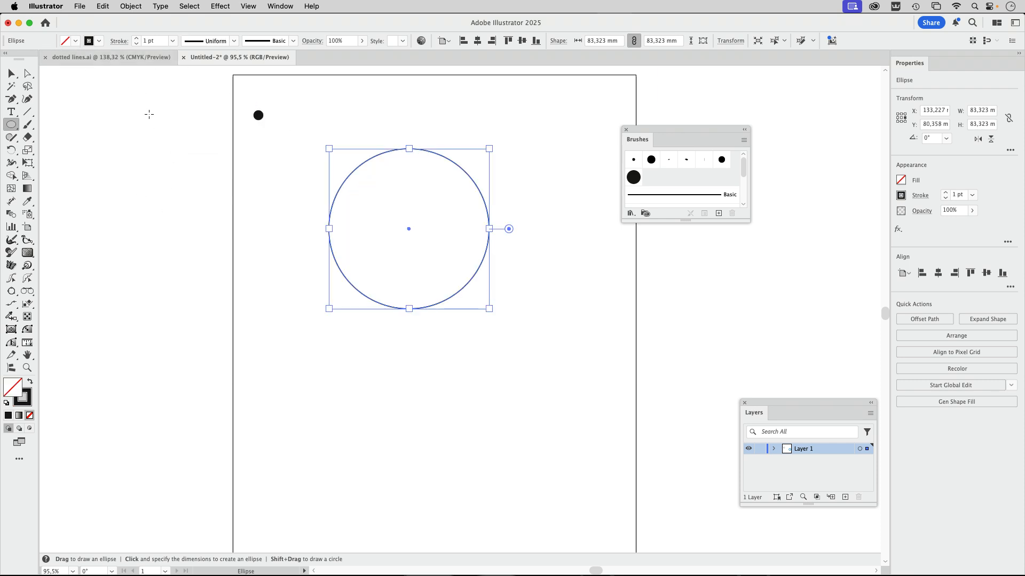
click(100, 41)
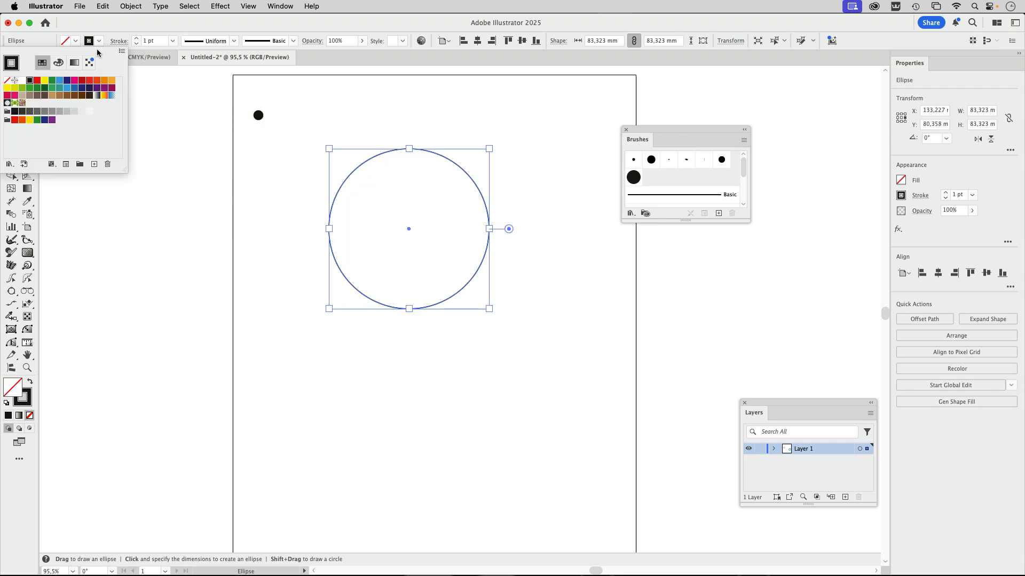
click(59, 80)
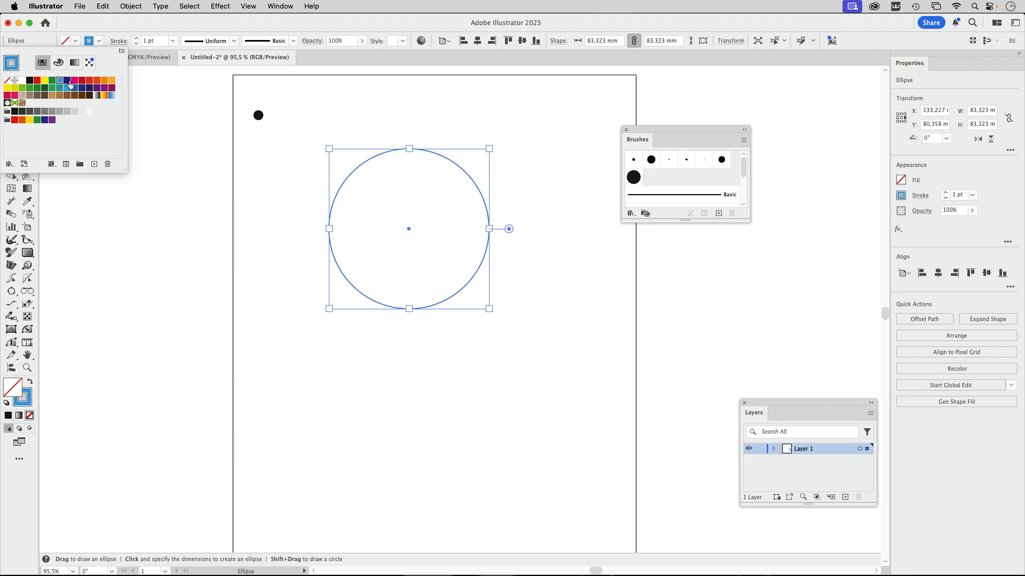
click(420, 115)
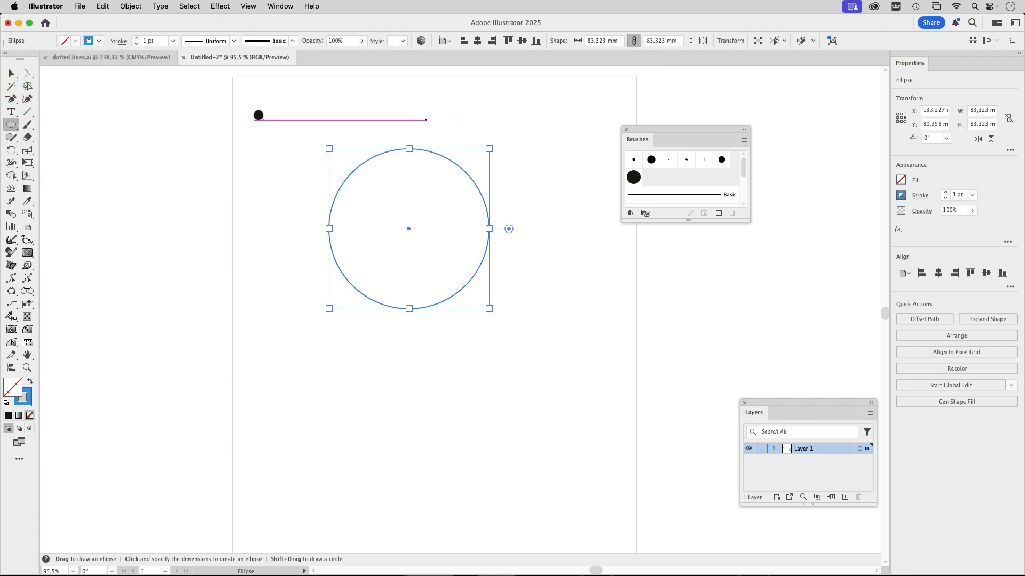
click(11, 73)
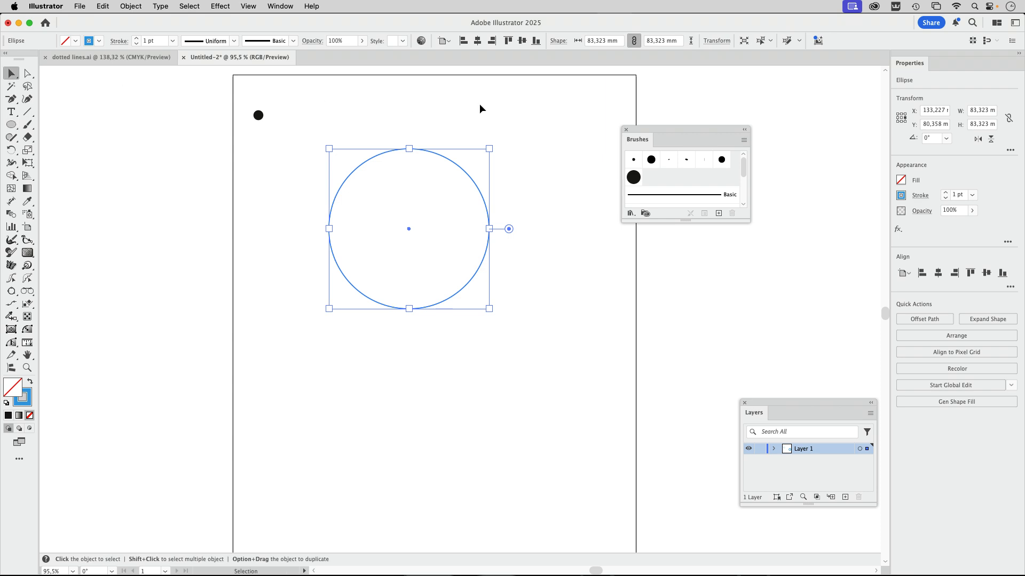
click(548, 206)
Select the large circle, show its Appearance settings, and arrange Brushes, Appearance and Layers in a column beside it.
drag(526, 216, 454, 217)
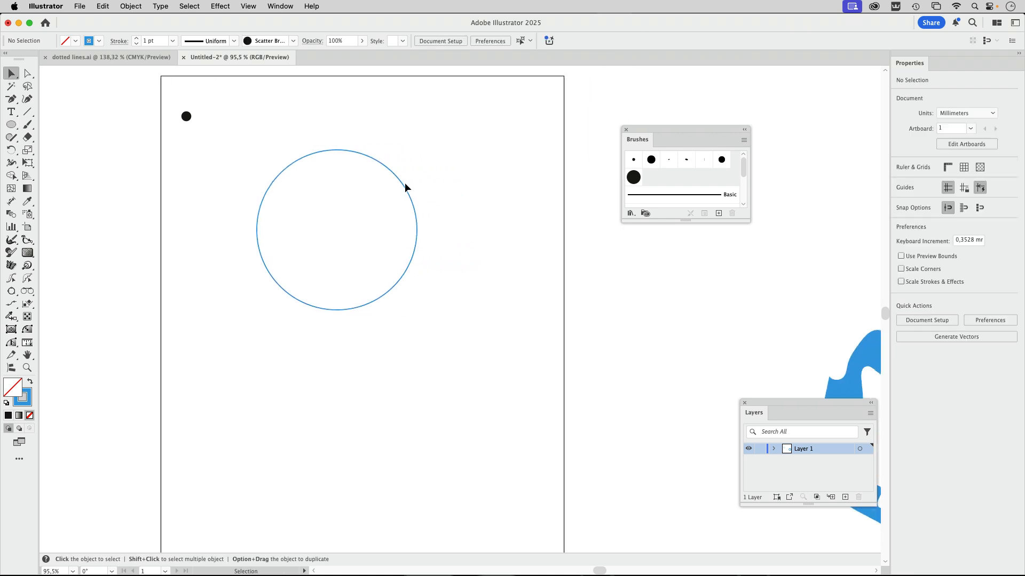
click(406, 186)
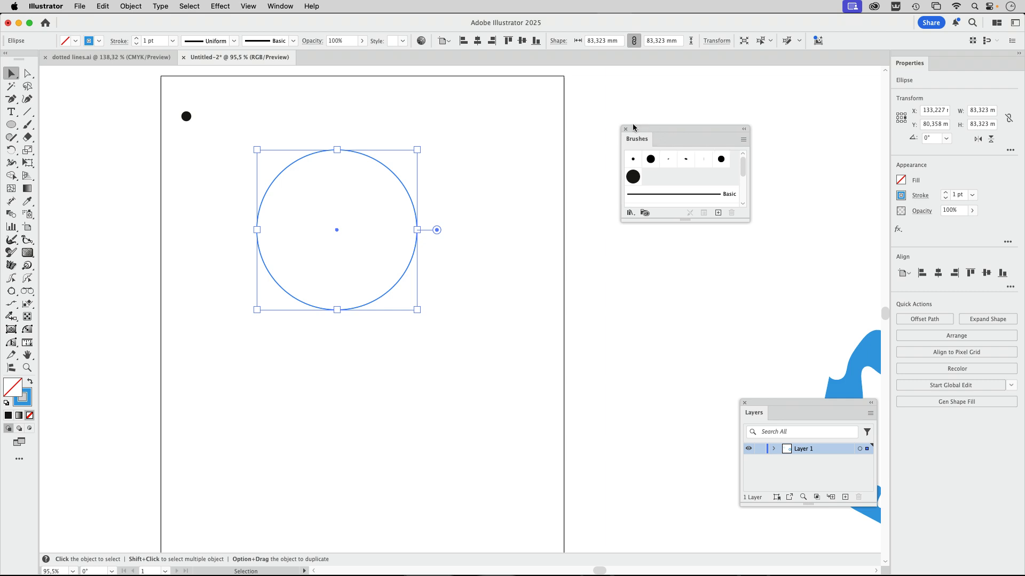
drag(633, 128, 550, 113)
click(279, 6)
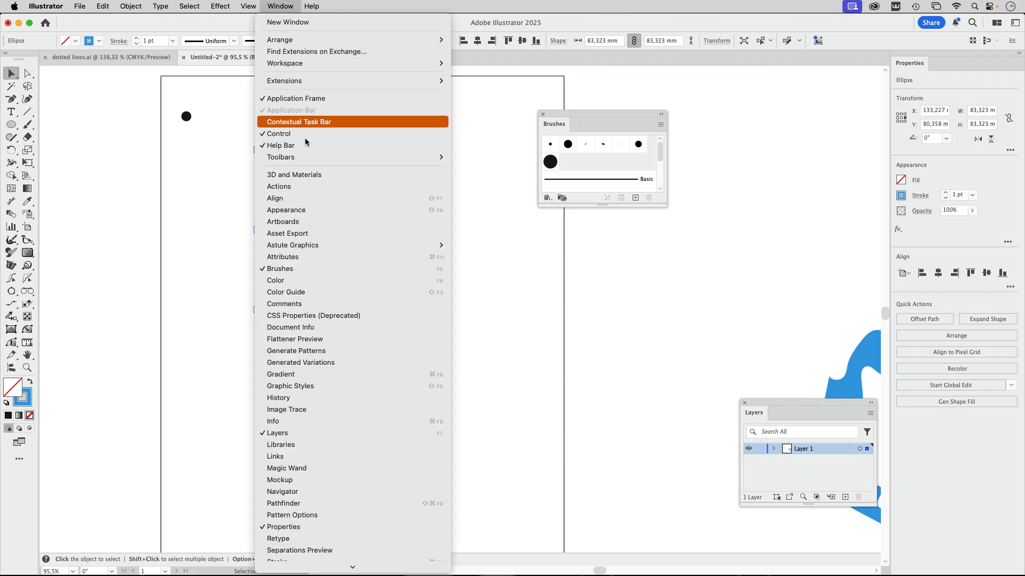
click(286, 210)
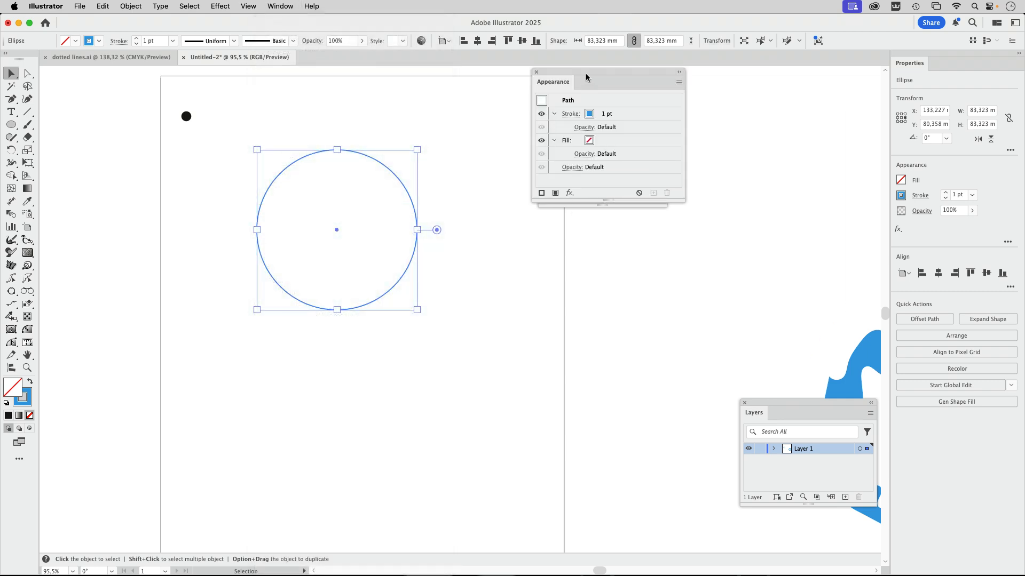
drag(586, 78, 586, 229)
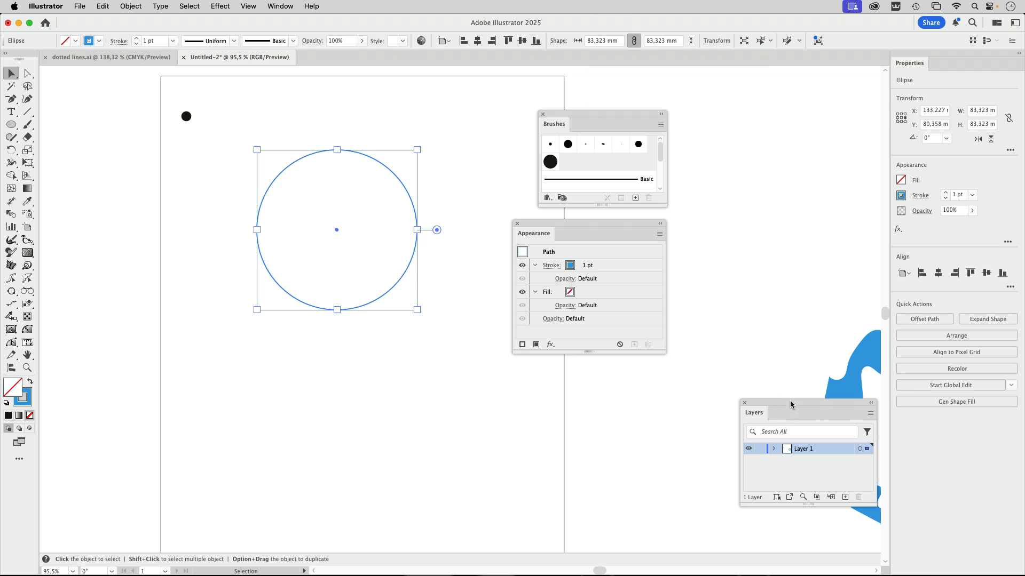
drag(790, 404, 572, 378)
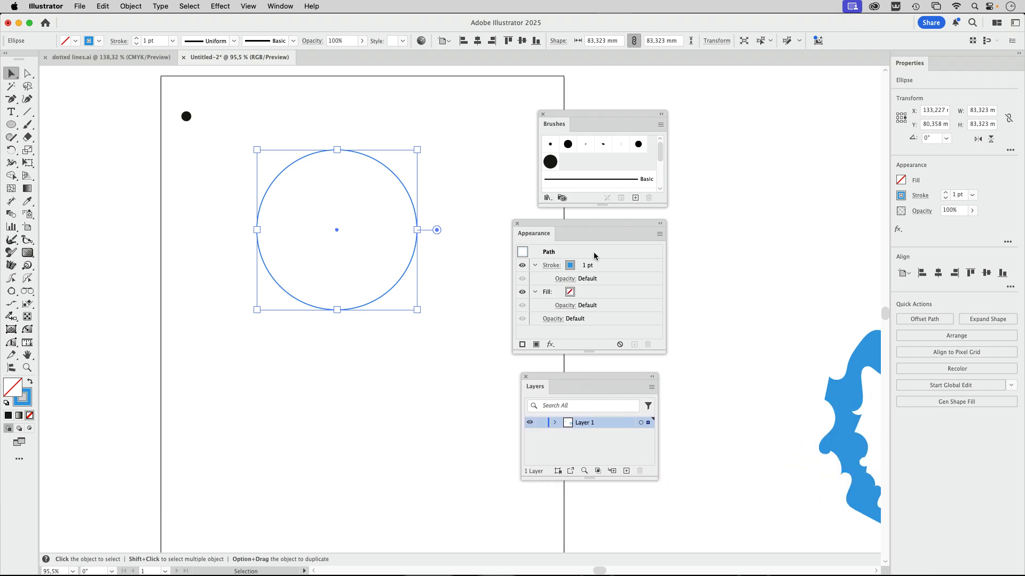
Apply the new scatter brush to the large circle's stroke.
click(609, 270)
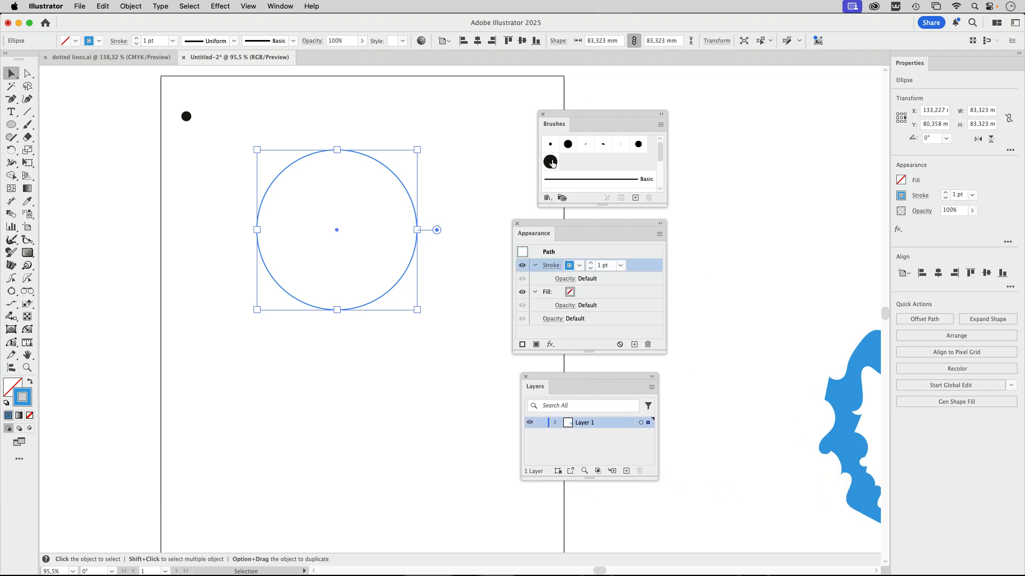
click(551, 163)
click(458, 289)
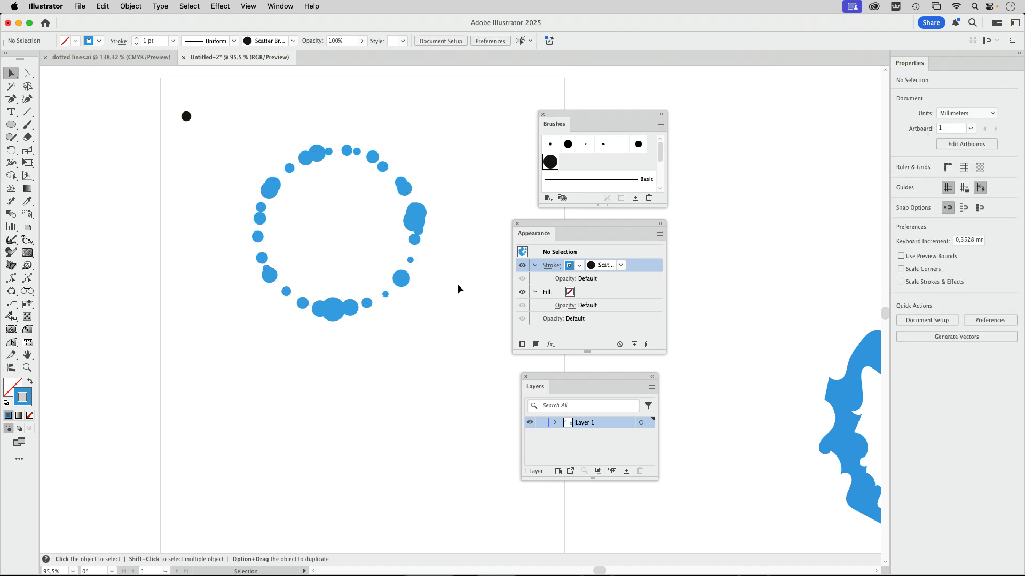
Open the stroke options of the large circle's scatter brush, set the minimum random size to 78% and enable the preview.
click(417, 215)
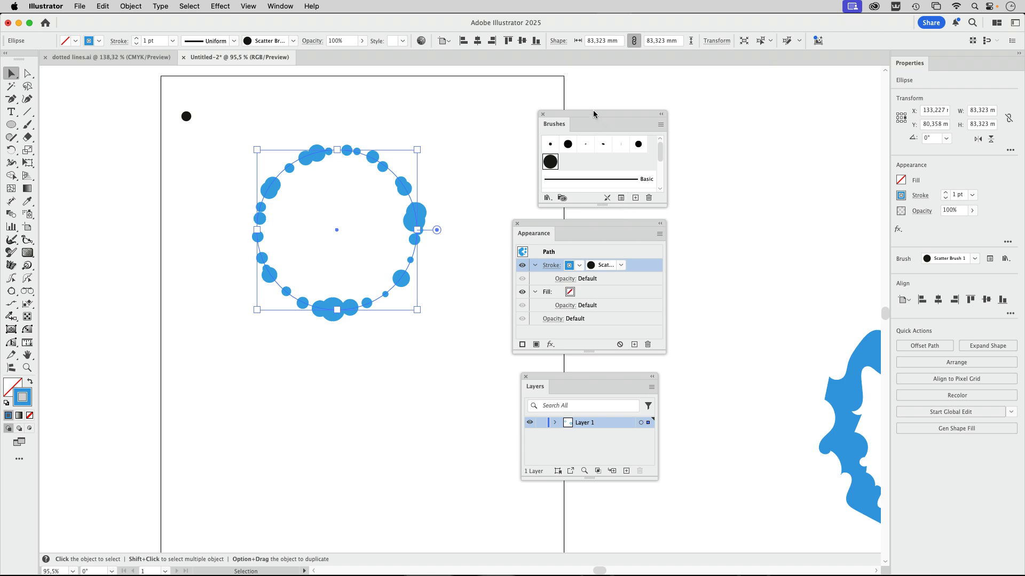
drag(596, 114, 573, 89)
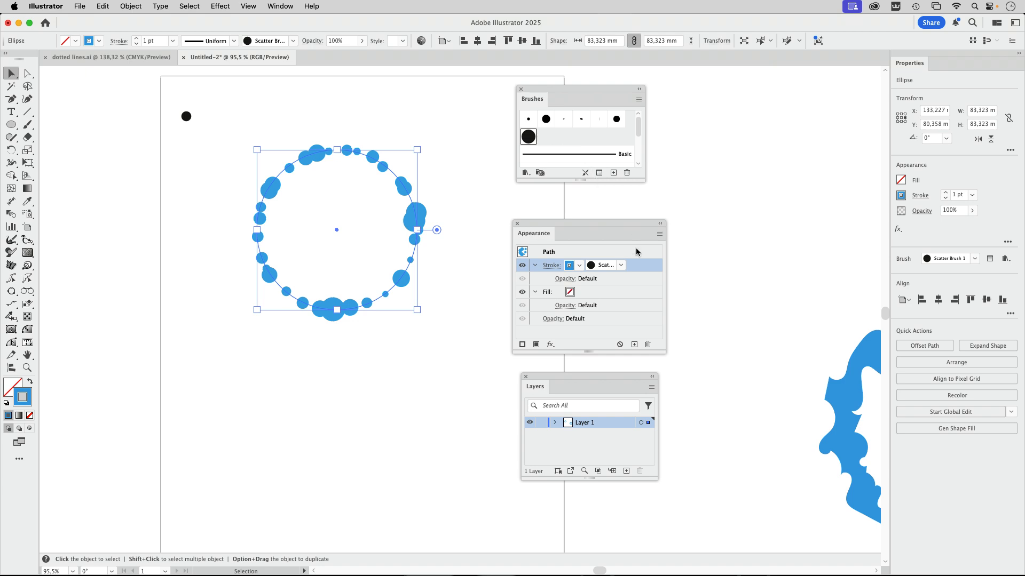
click(599, 172)
mouse_move(555, 203)
mouse_down()
mouse_move(505, 219)
mouse_move(336, 343)
mouse_up()
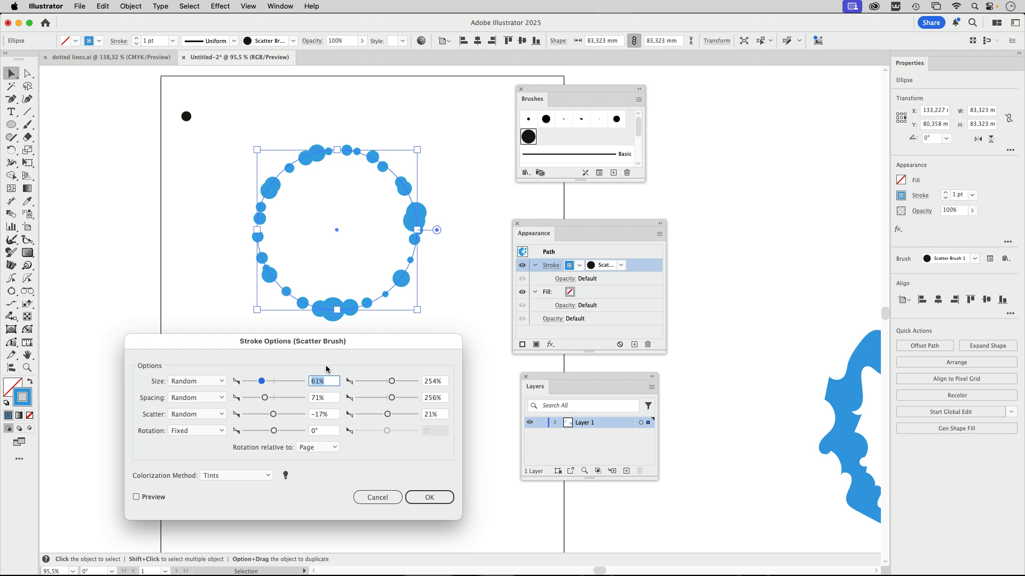
drag(261, 382, 267, 382)
click(168, 497)
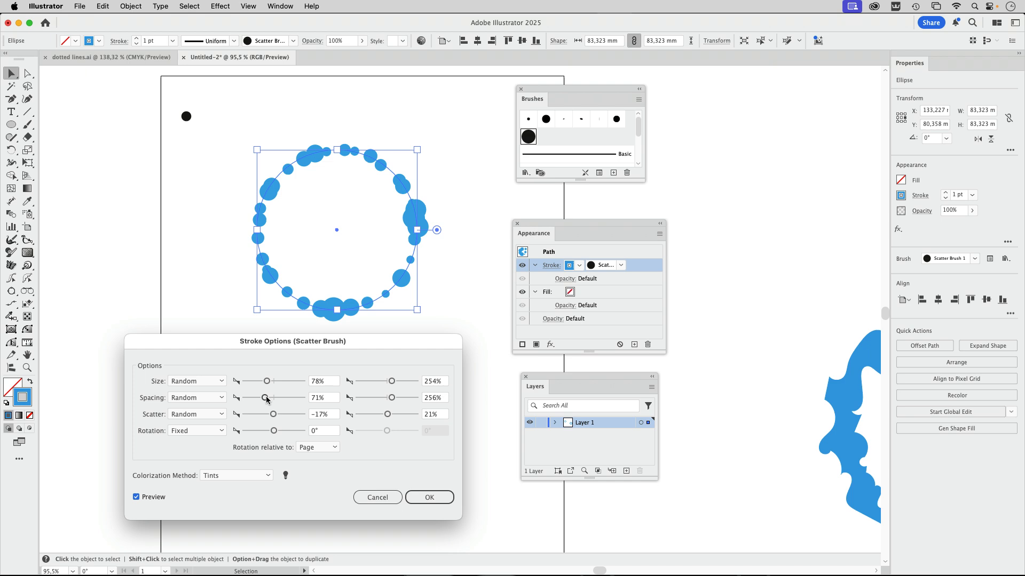
Set the random spacing of the large circle's scatter brush to range from 384% to 541%.
drag(267, 399, 276, 399)
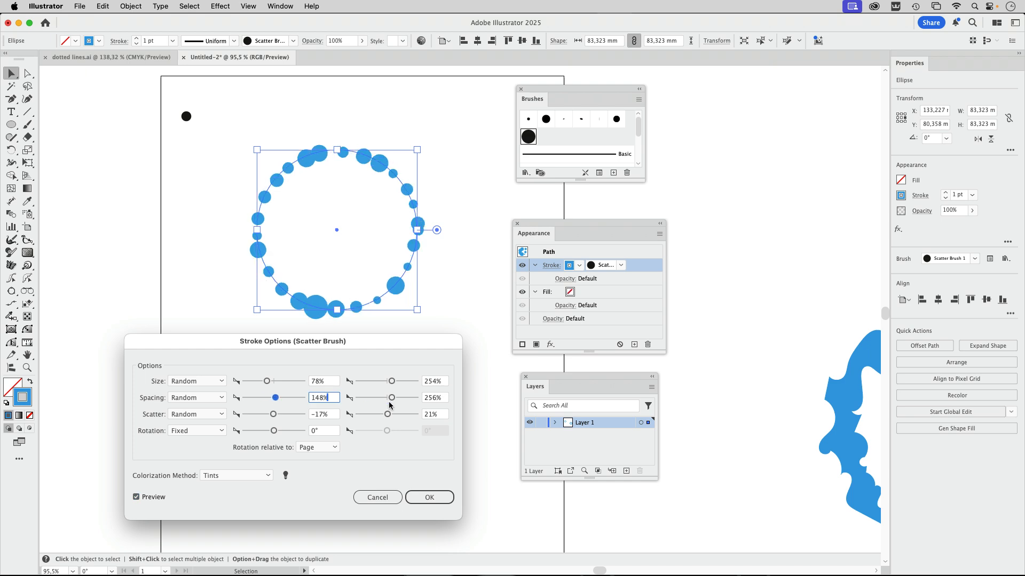
drag(392, 398, 401, 400)
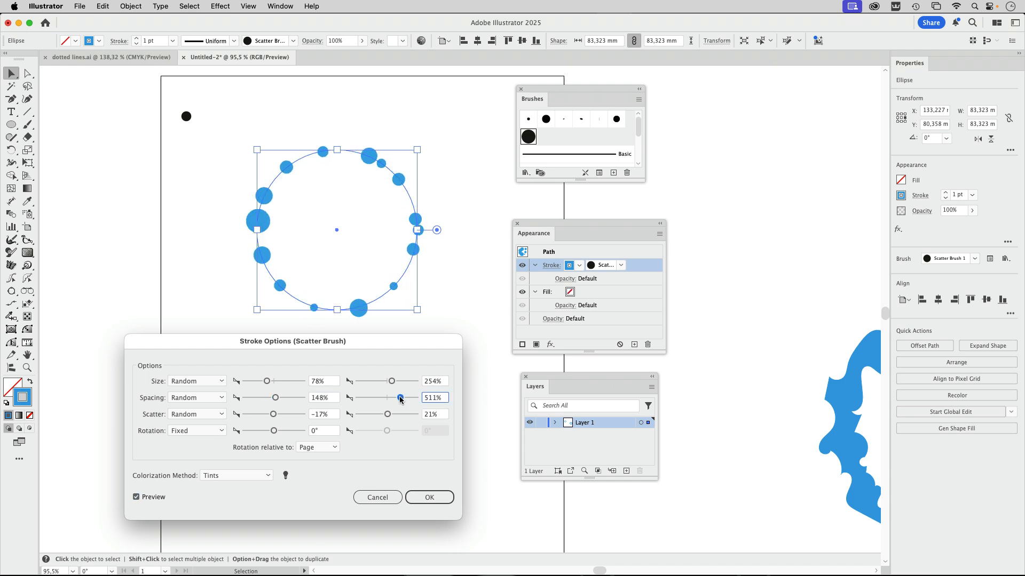
drag(275, 399, 284, 400)
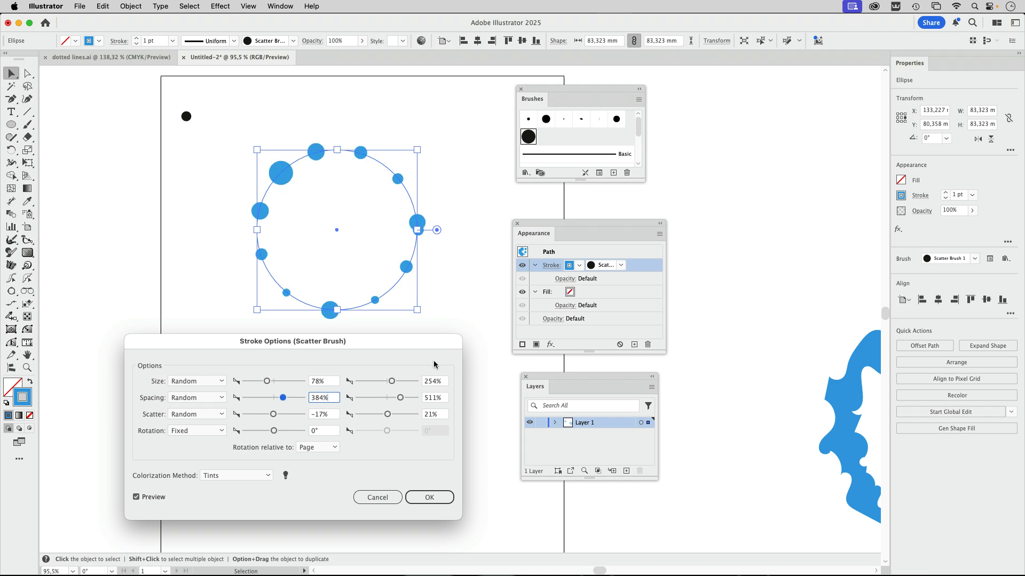
drag(401, 398, 403, 399)
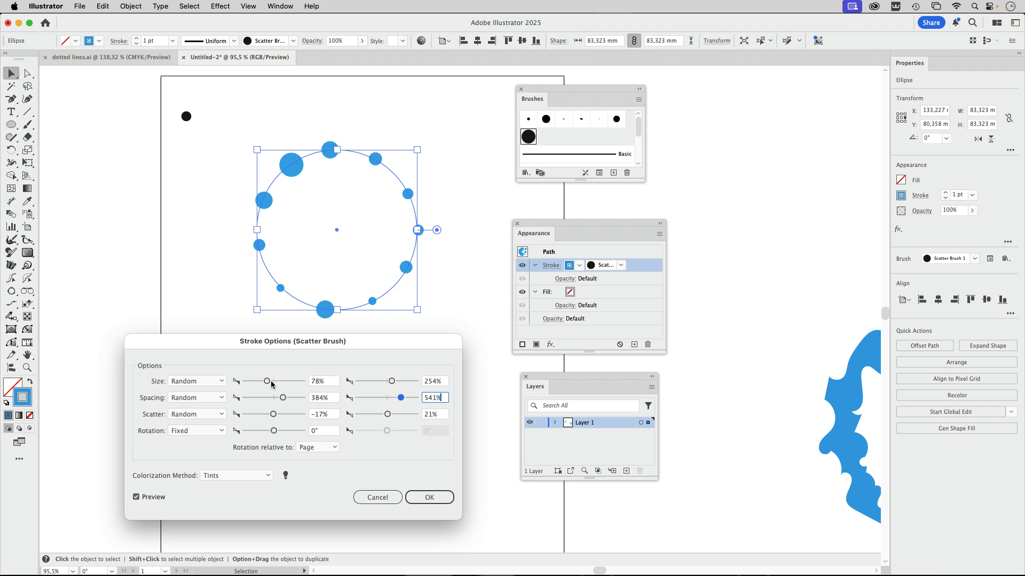
Set the circle's random dot size to 127%–275% and its scatter to -55%–71%, and accept the stroke options.
drag(392, 382, 392, 382)
drag(267, 382, 277, 384)
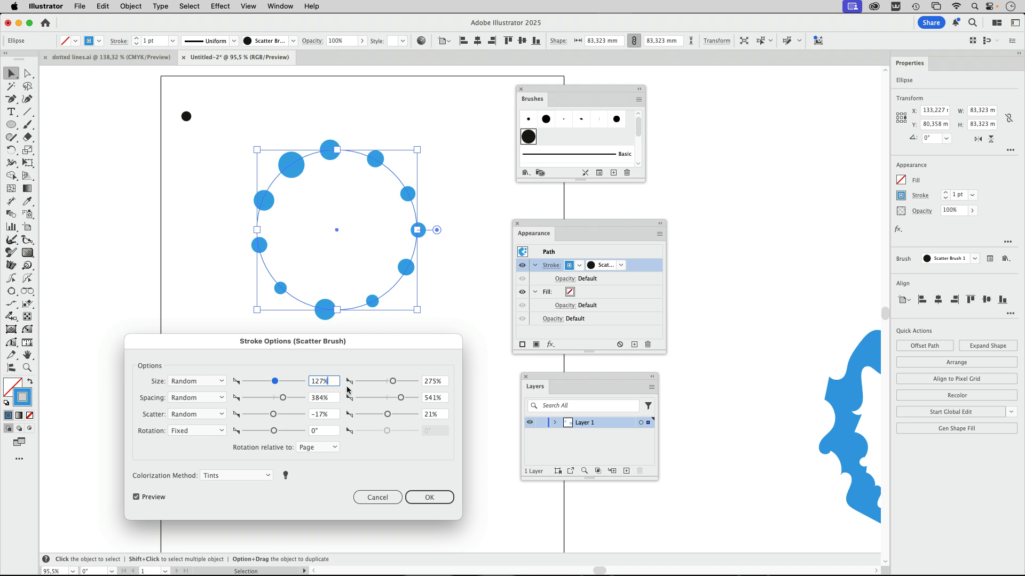
drag(274, 415, 272, 416)
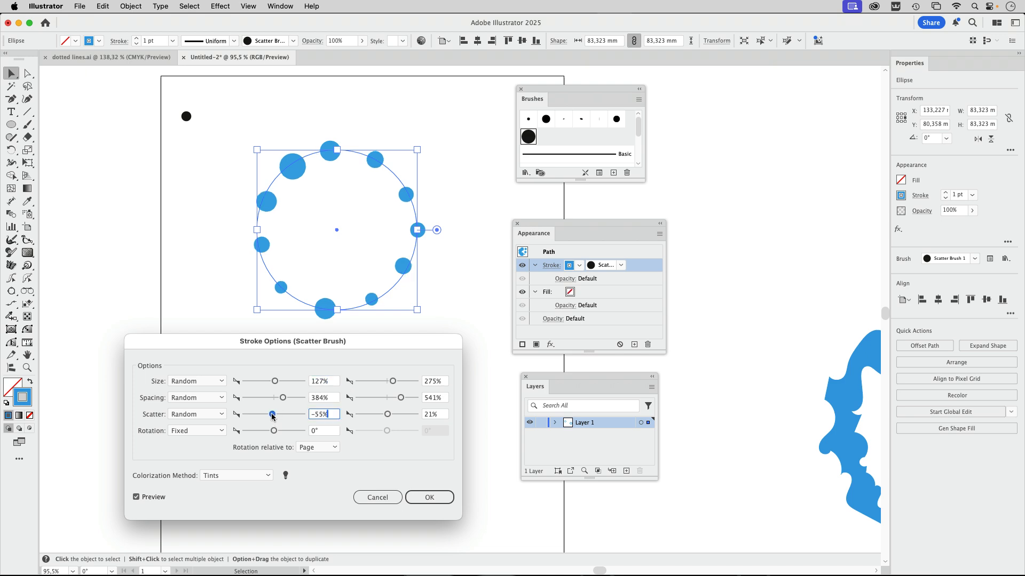
drag(387, 415, 389, 416)
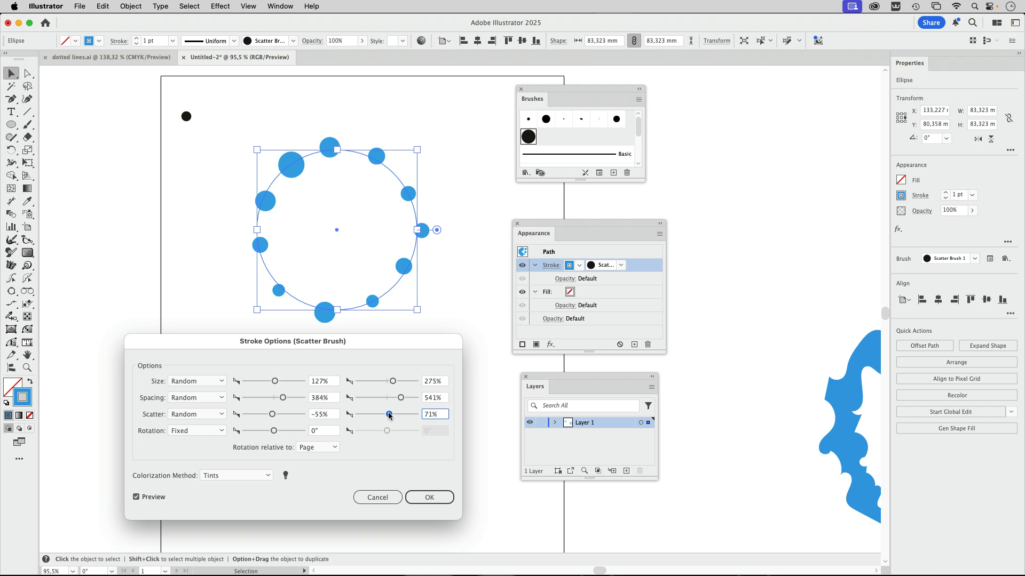
click(429, 497)
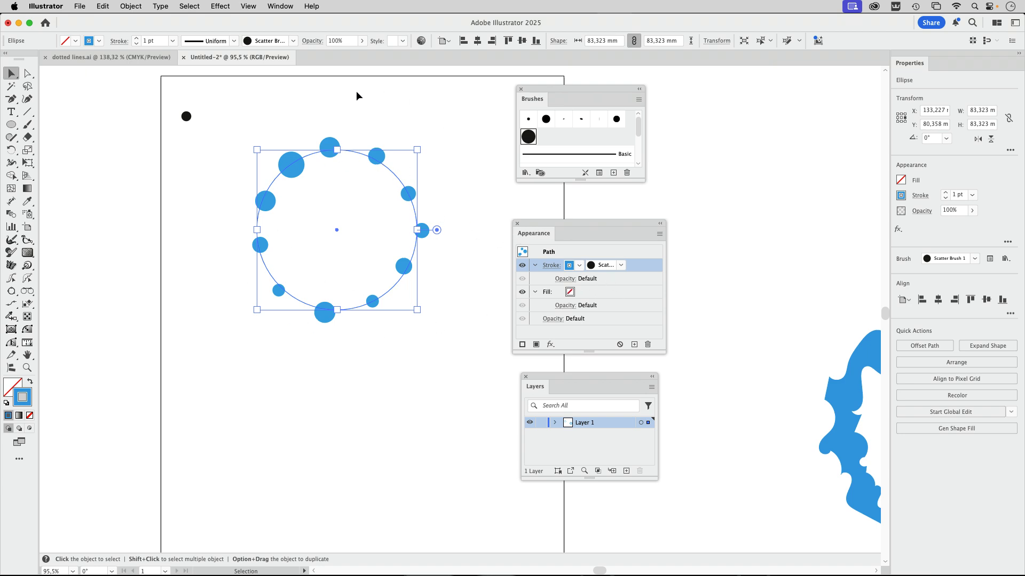
Apply the Outline Stroke effect to the large circle's stroke.
click(220, 7)
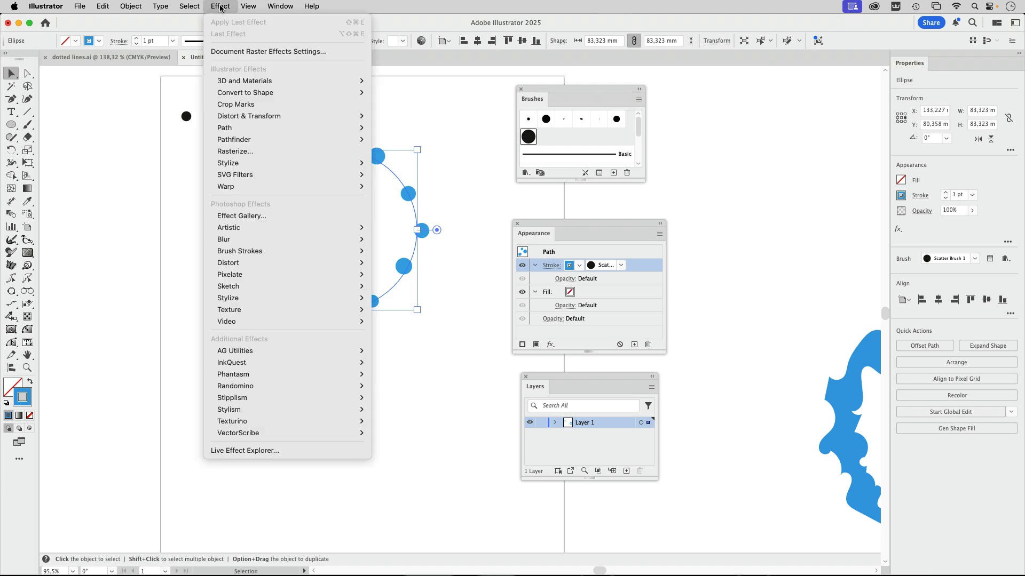
mouse_move(231, 128)
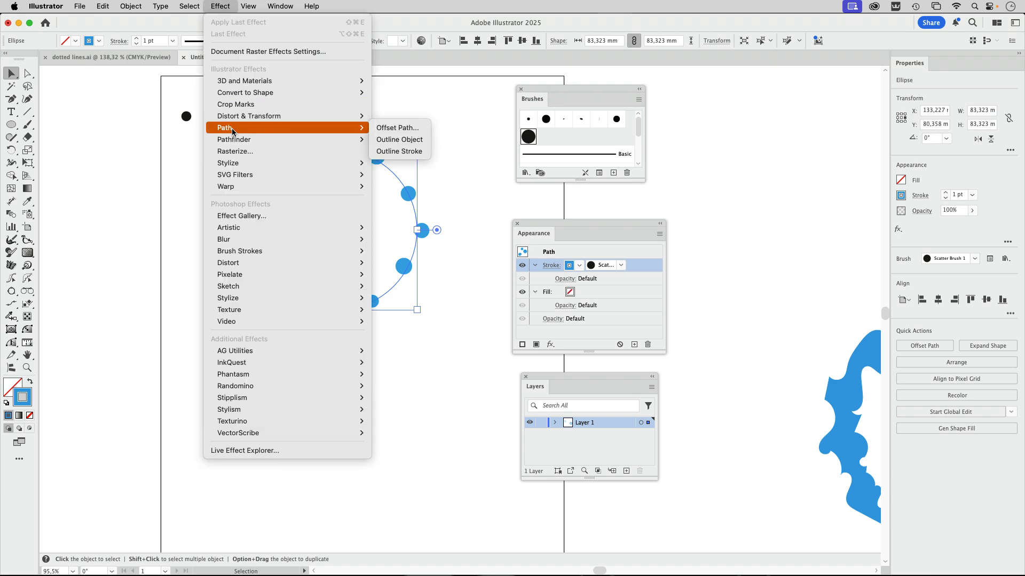
click(399, 151)
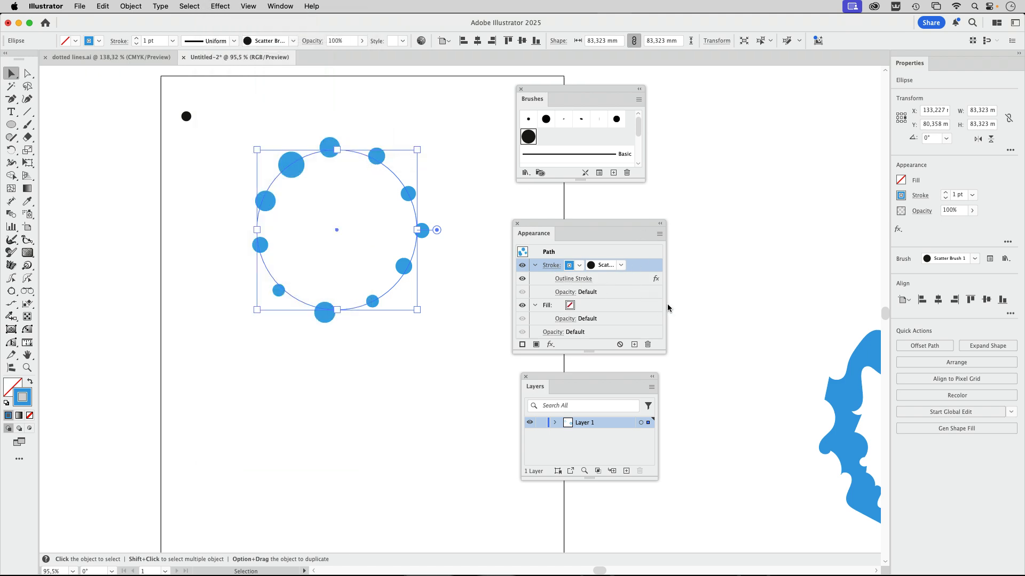
Move Appearance and Layers slightly up, create a new layer and nest Layer 1 inside it.
drag(598, 227, 598, 224)
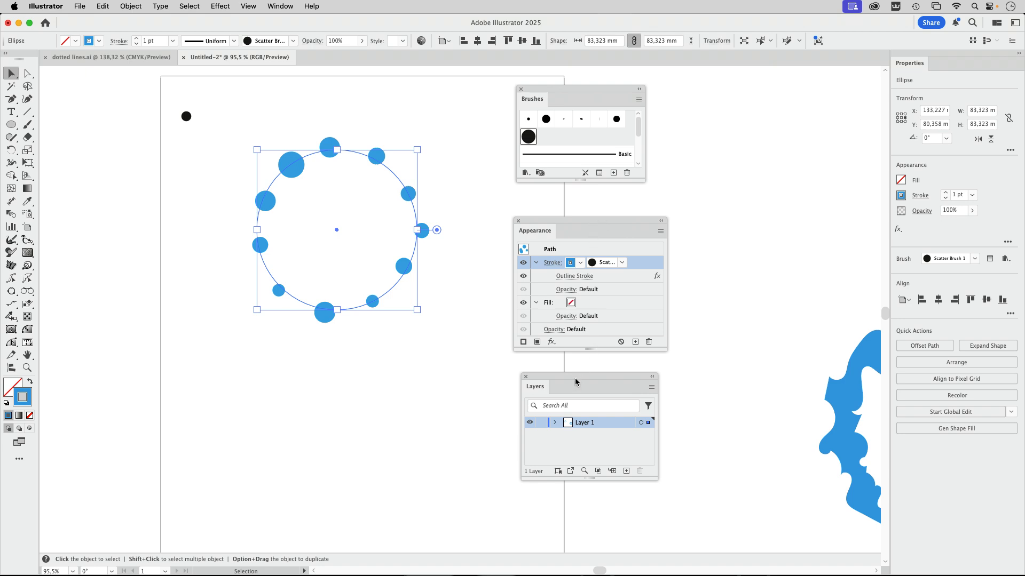
drag(577, 384, 574, 373)
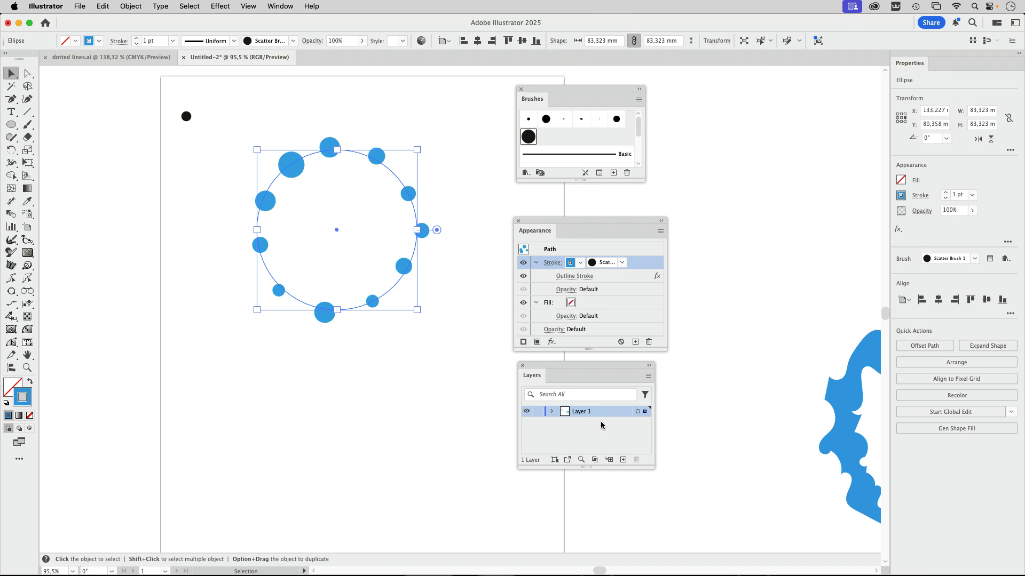
click(623, 460)
drag(593, 425, 599, 409)
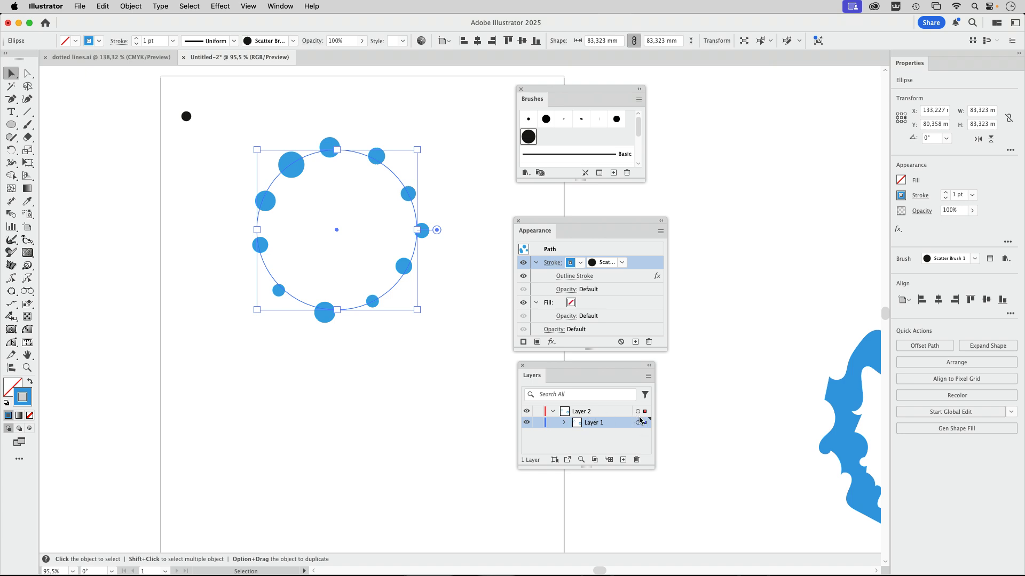
Target Layer 2, add a stroke to it with the black circle scatter brush, and colour that stroke red.
click(638, 412)
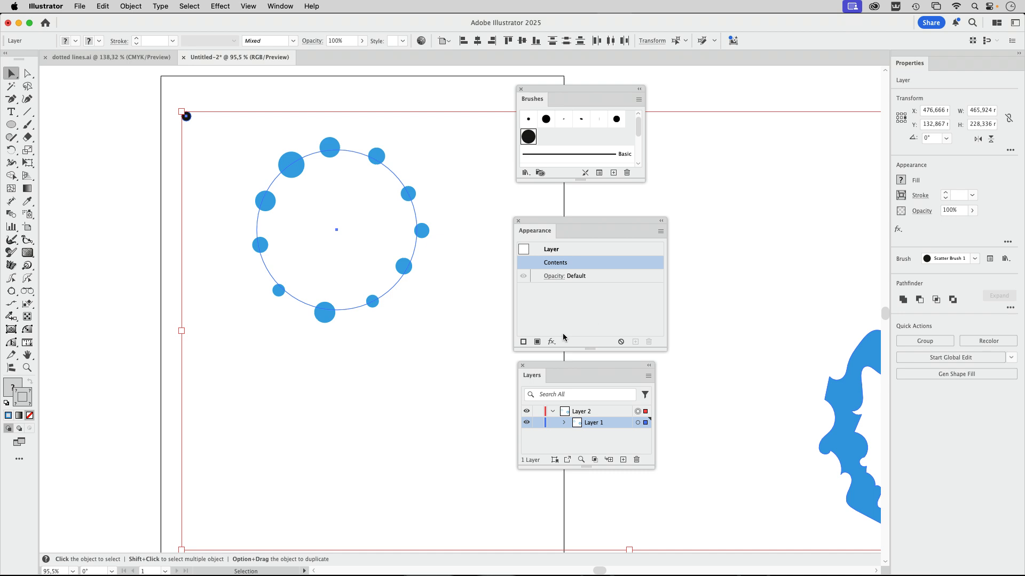
click(523, 342)
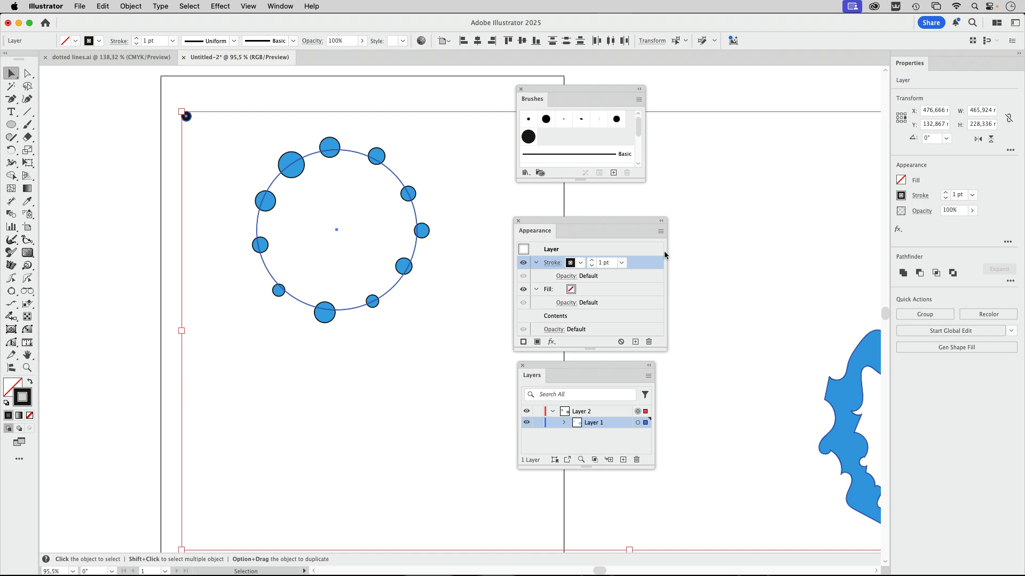
click(533, 140)
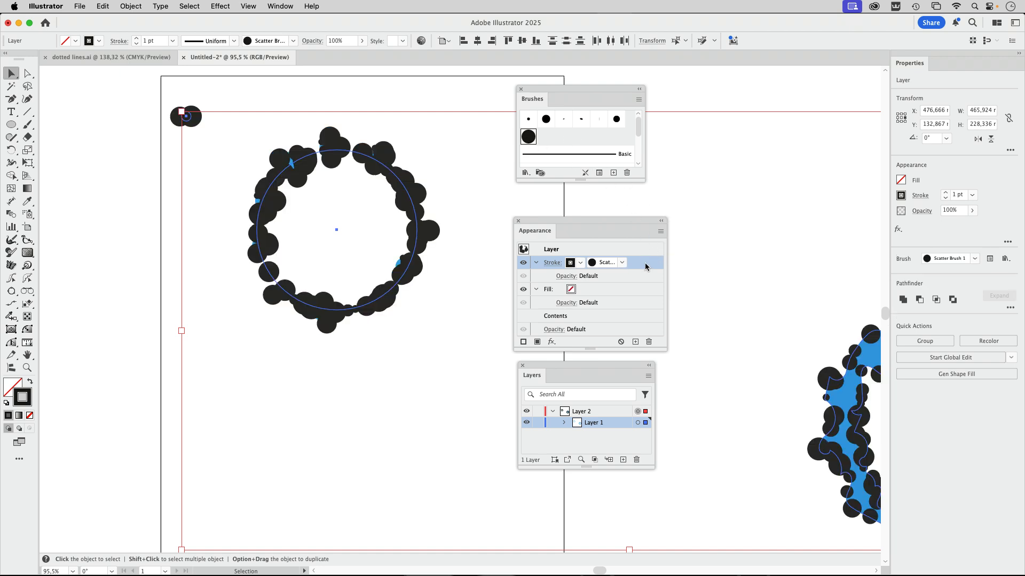
click(580, 264)
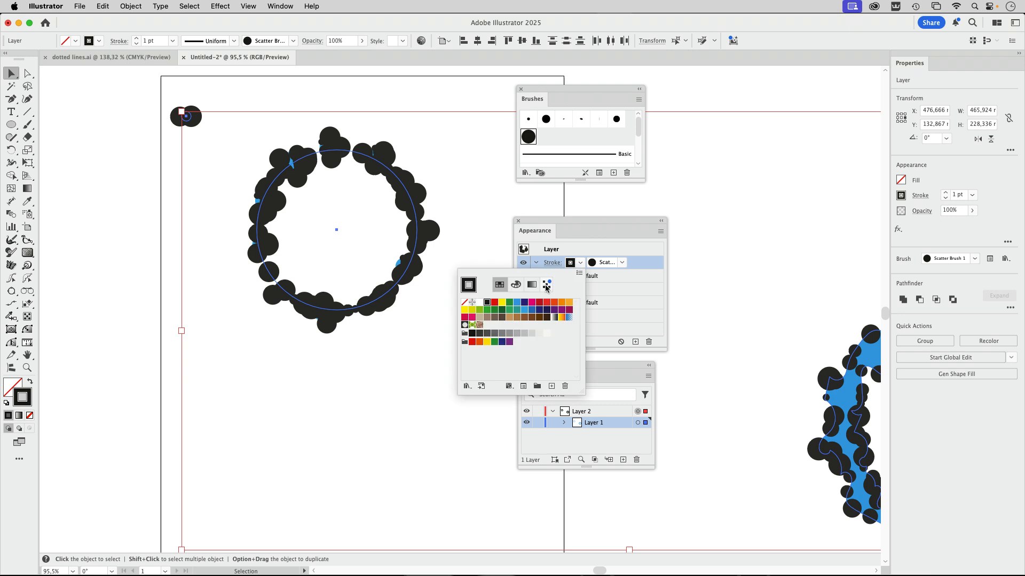
click(495, 305)
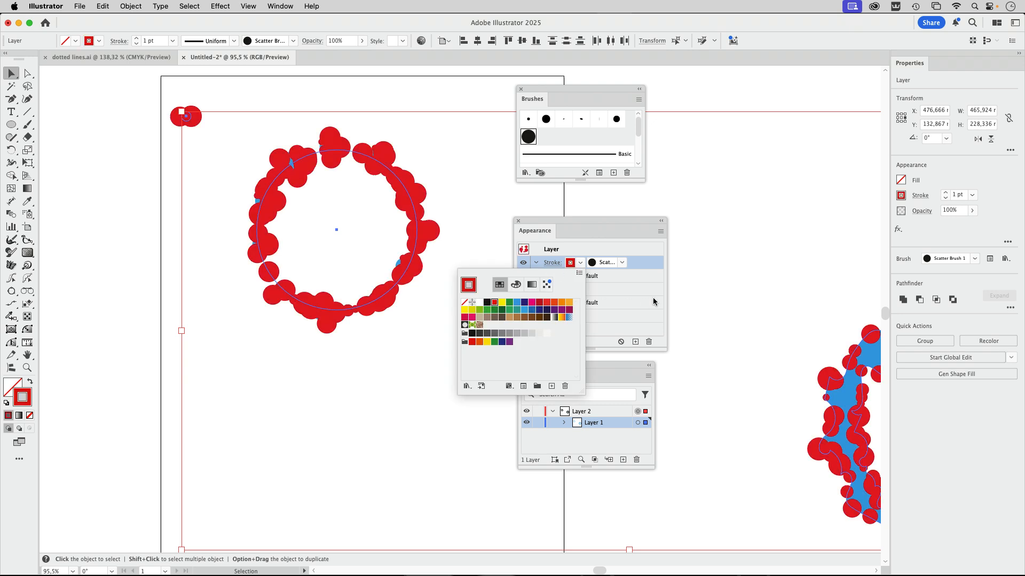
click(648, 270)
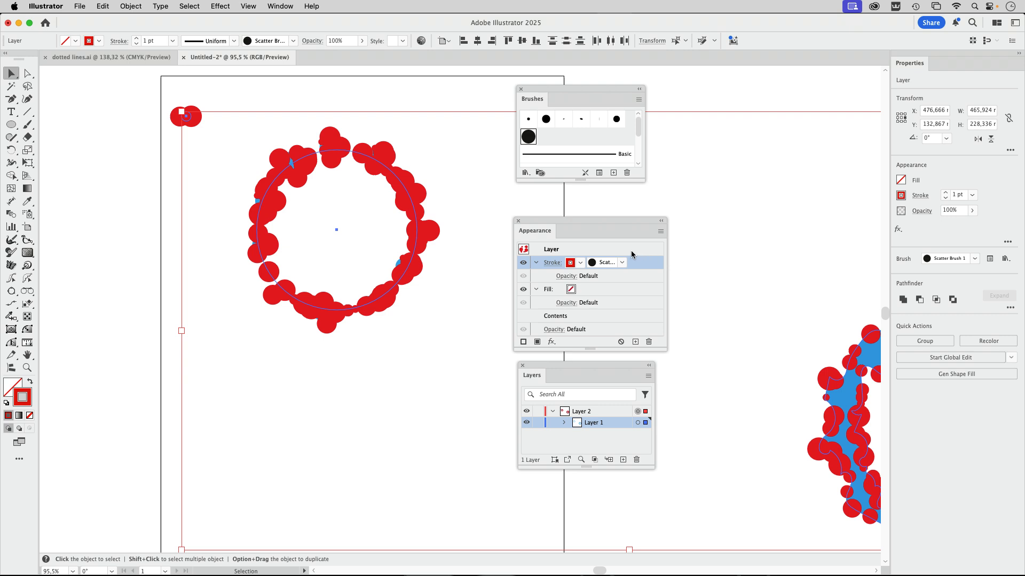
In the layer stroke's scatter brush options, set the maximum size to 84%, enable the preview, and set the scatter values to 84% and 71%.
click(599, 173)
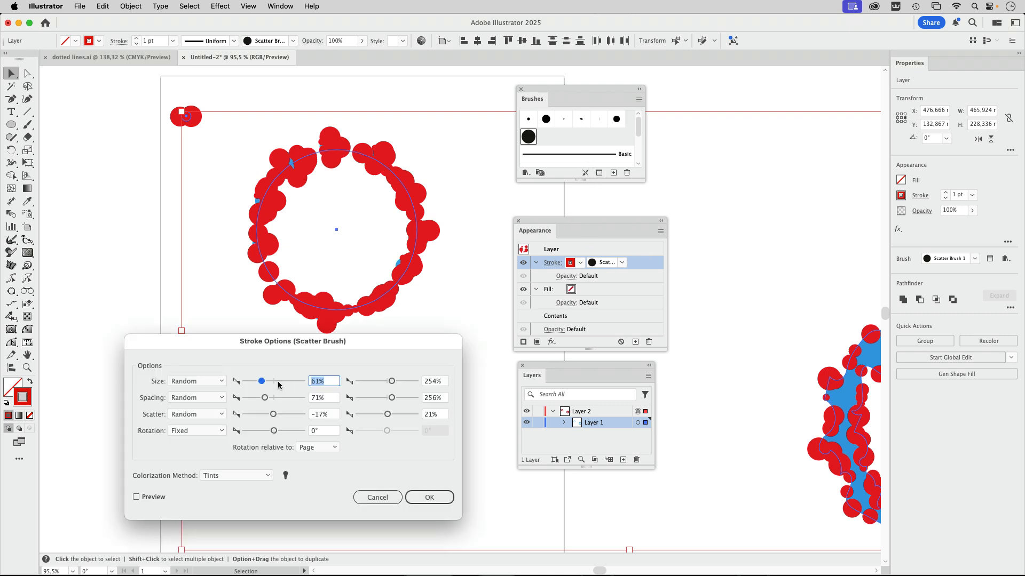
drag(388, 385, 381, 384)
click(140, 497)
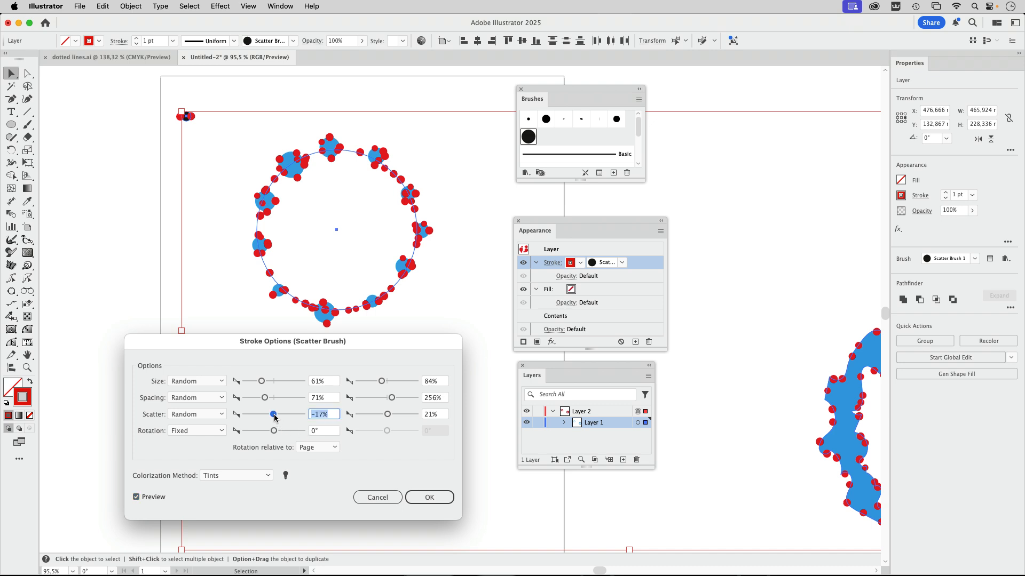
drag(273, 414, 282, 419)
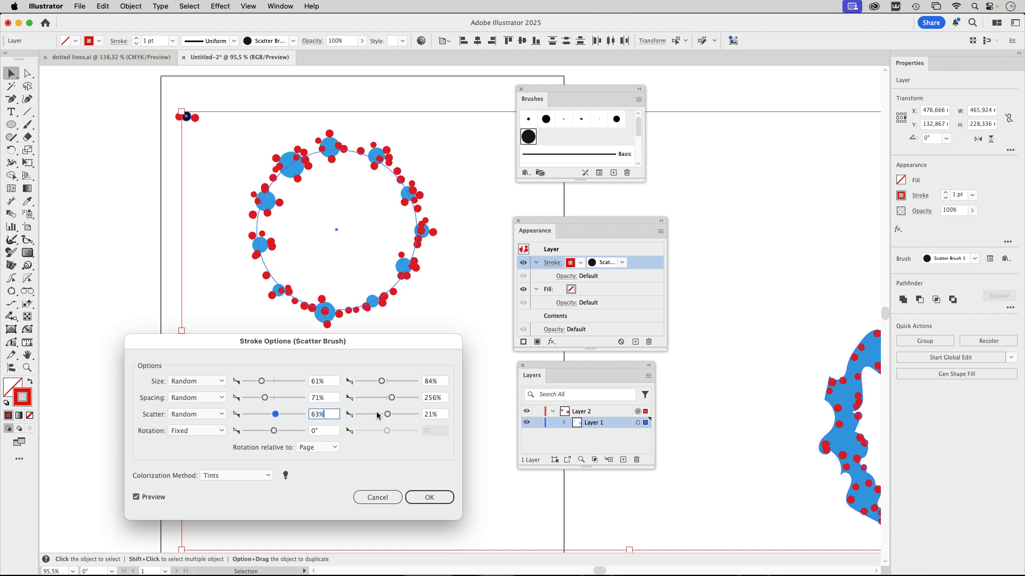
drag(388, 415, 389, 416)
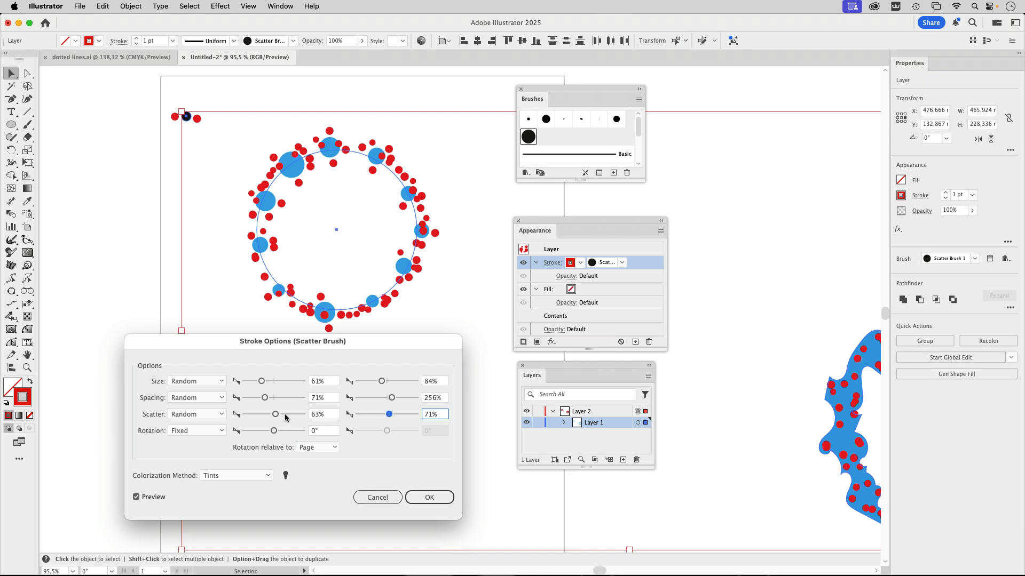
drag(277, 417, 278, 418)
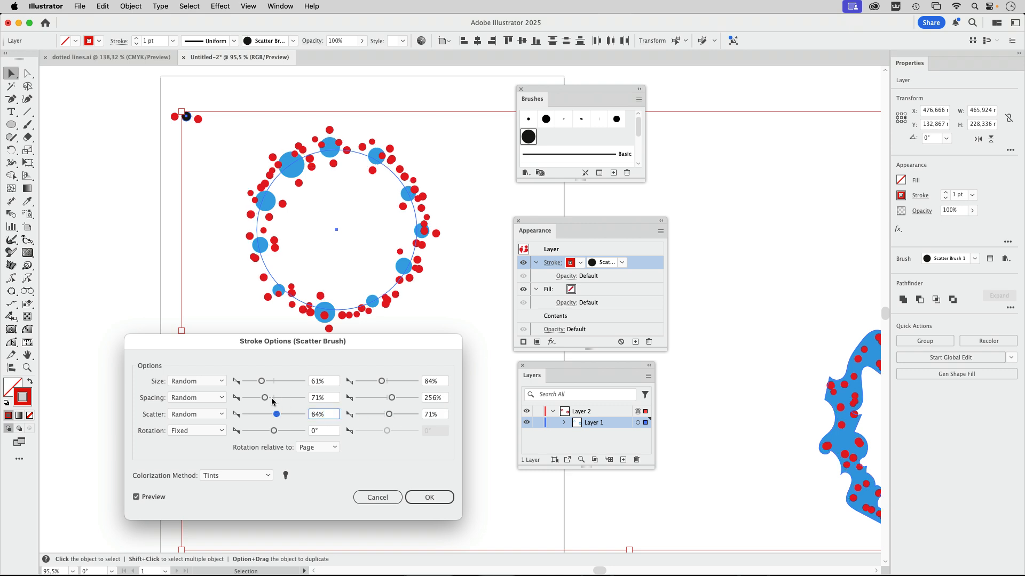
Set the layer stroke's minimum spacing to 85%, maximum size to 79% and scatter to 37%–54%, and accept the options.
drag(265, 398, 270, 399)
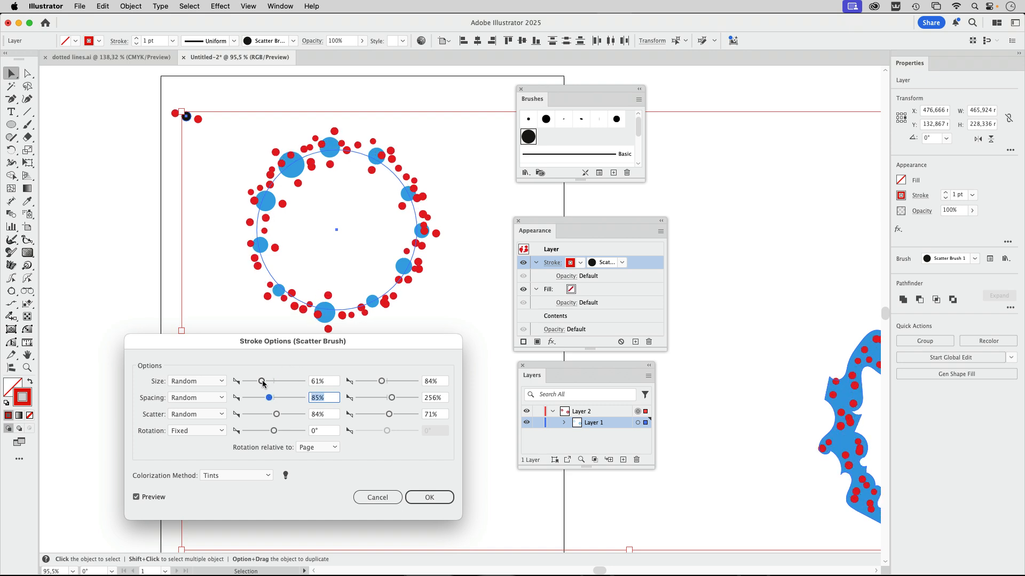
drag(382, 381, 380, 382)
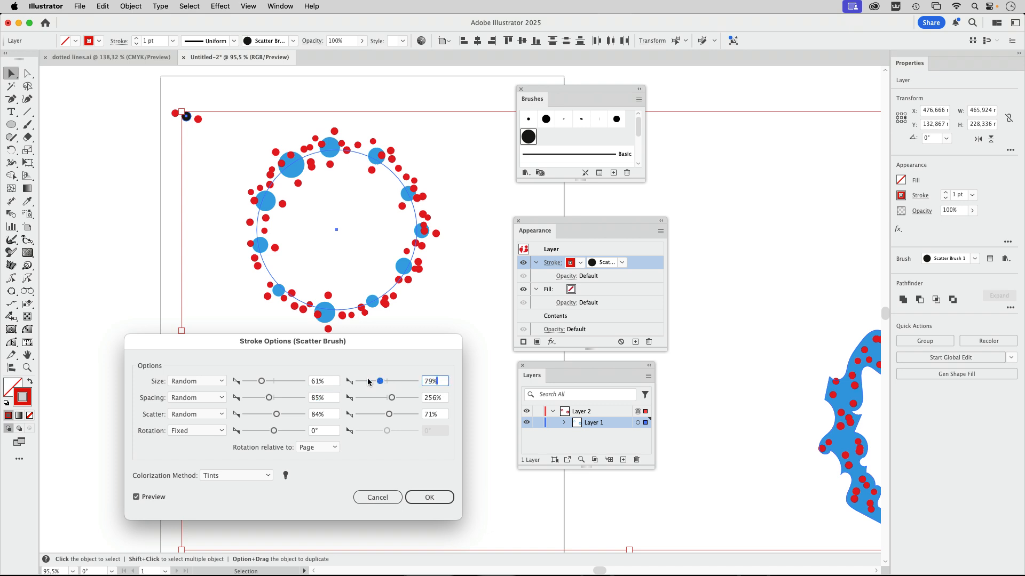
drag(277, 417, 275, 417)
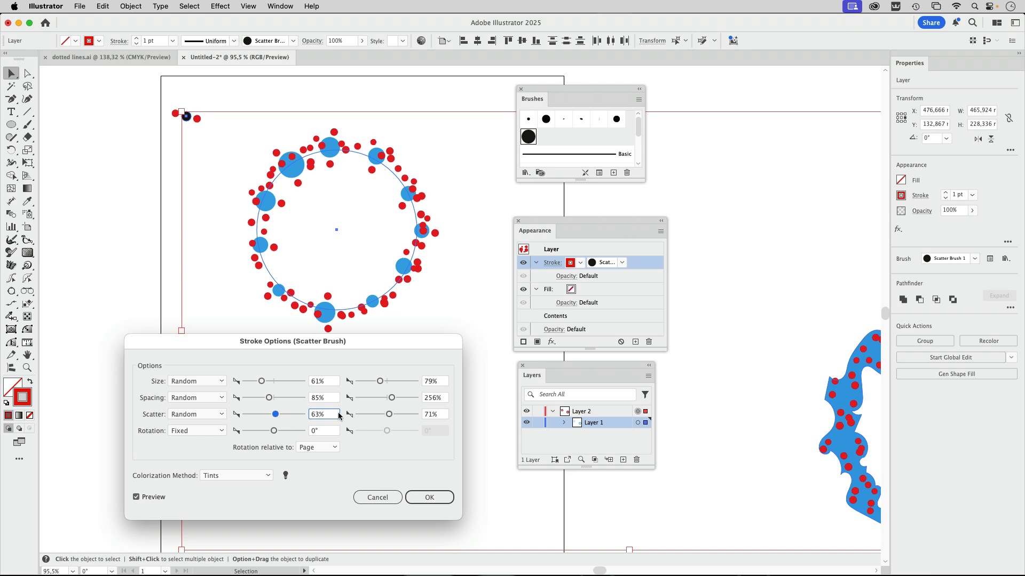
drag(275, 417, 276, 417)
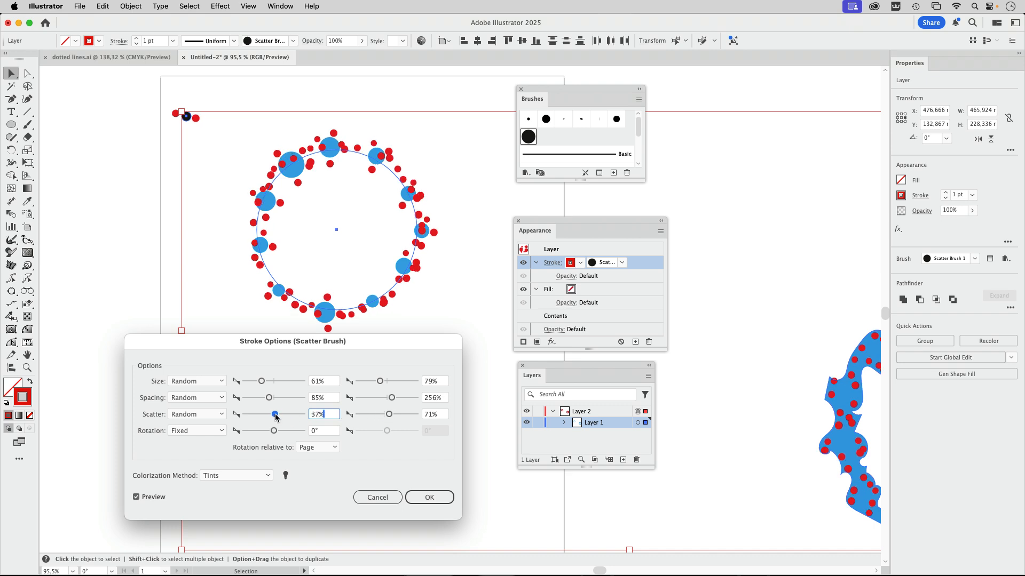
click(390, 415)
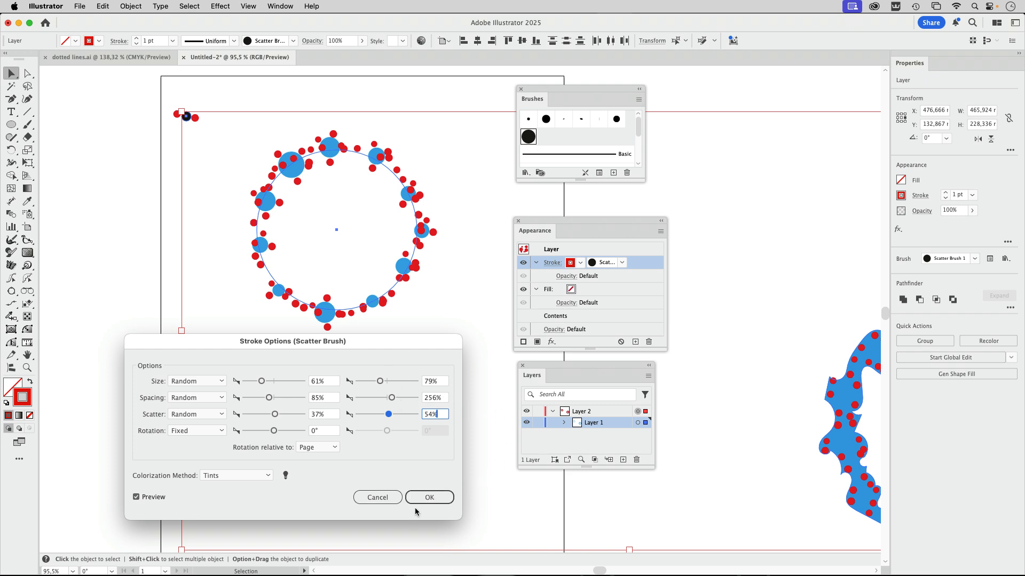
click(443, 500)
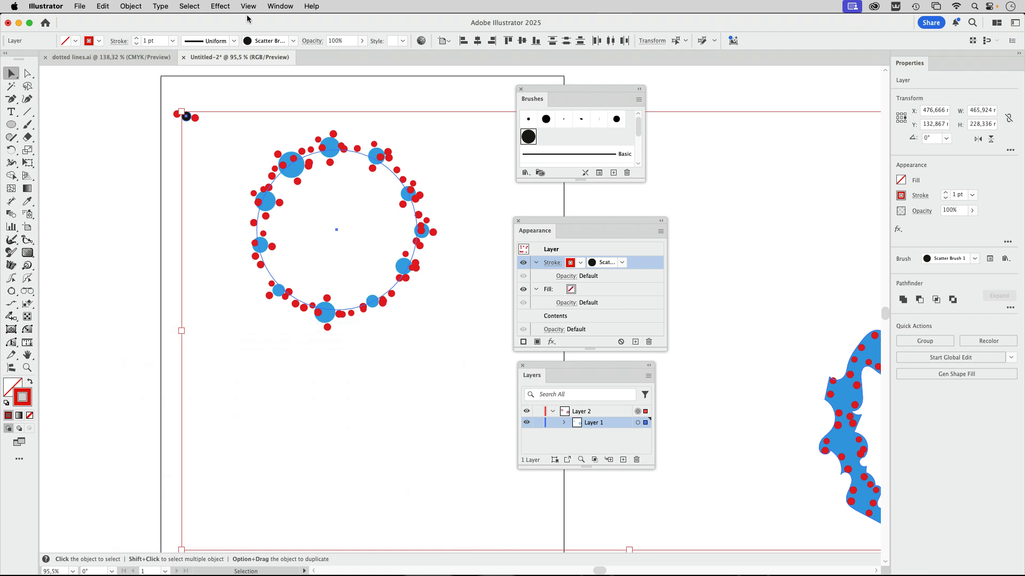
Apply the Outline Stroke path effect to the red scatter brush stroke on Layer 2.
click(219, 6)
mouse_move(229, 134)
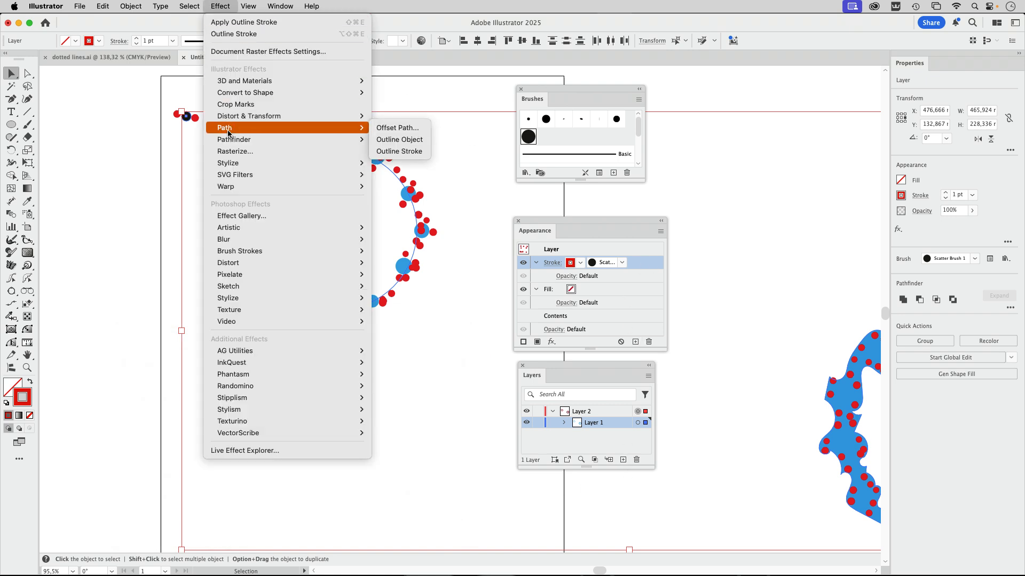
click(406, 154)
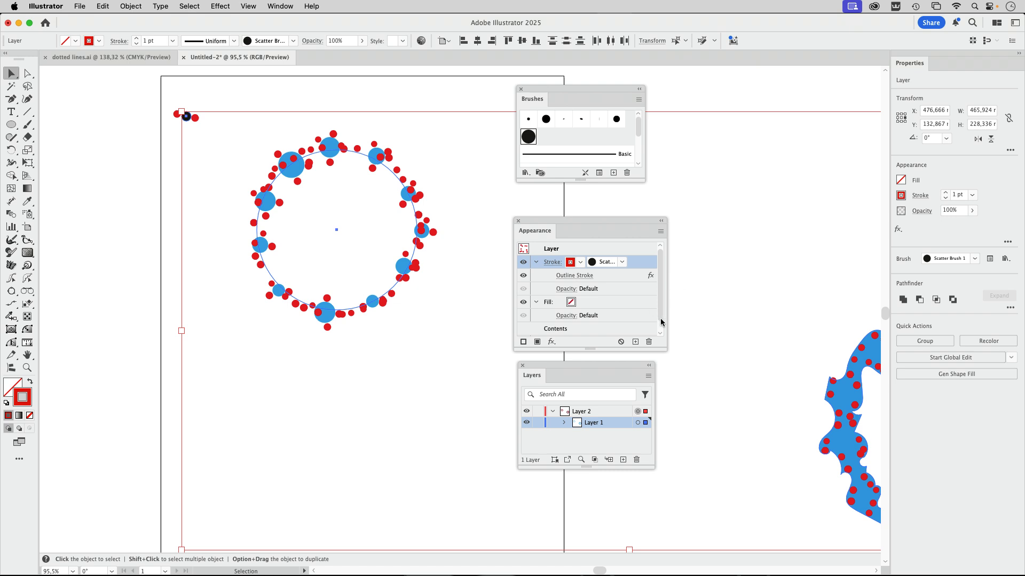
Create a new layer above Layer 2 and nest Layer 2 inside it.
click(603, 408)
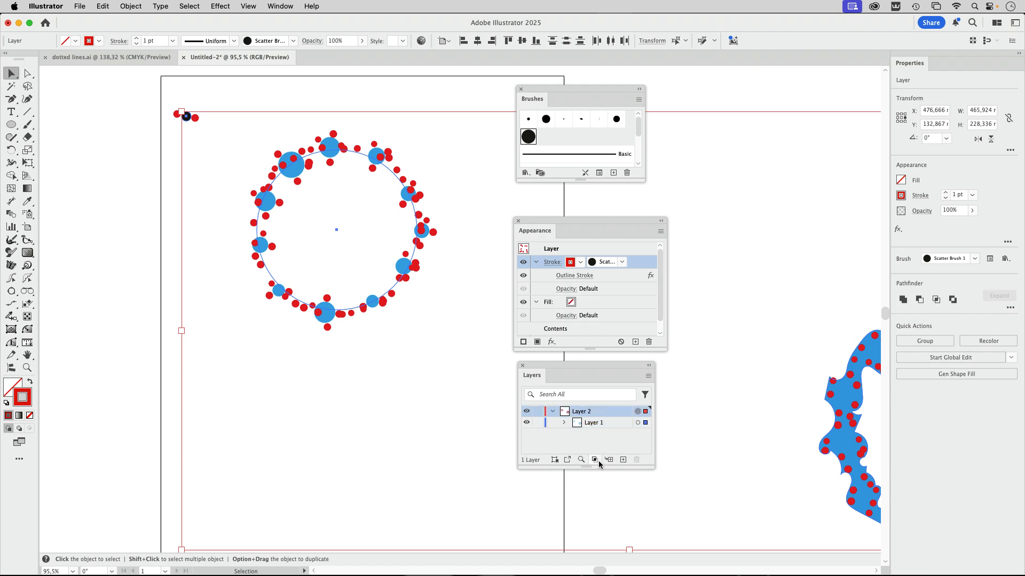
click(622, 460)
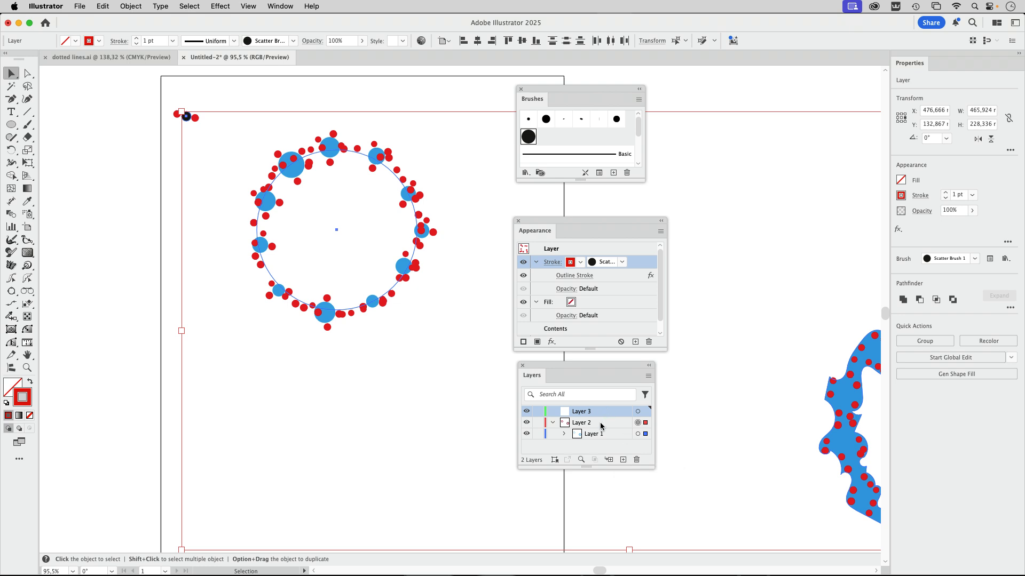
drag(612, 410, 611, 411)
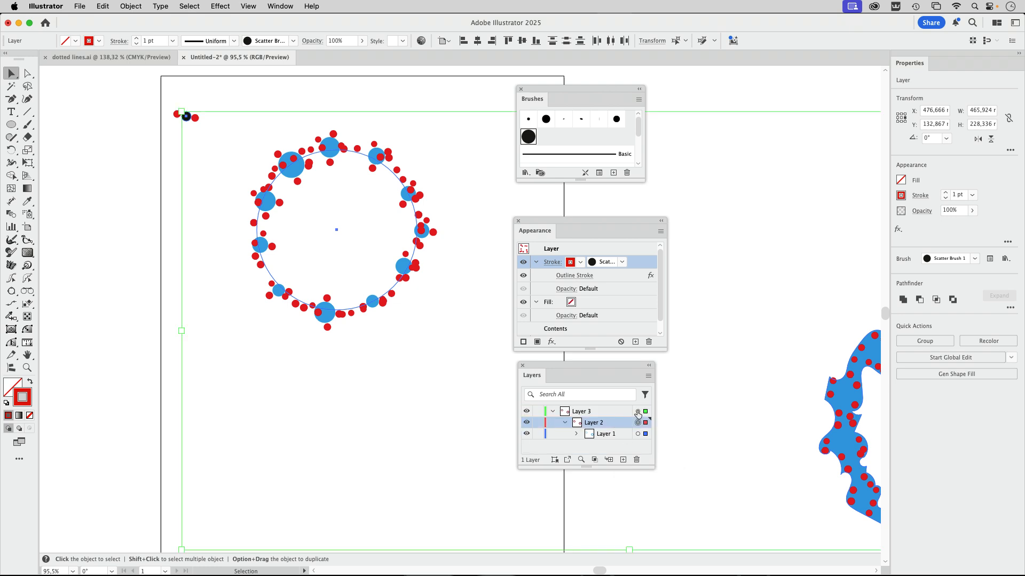
Target Layer 3, add a light green stroke to it, and apply the large black circle scatter brush to that stroke.
click(638, 412)
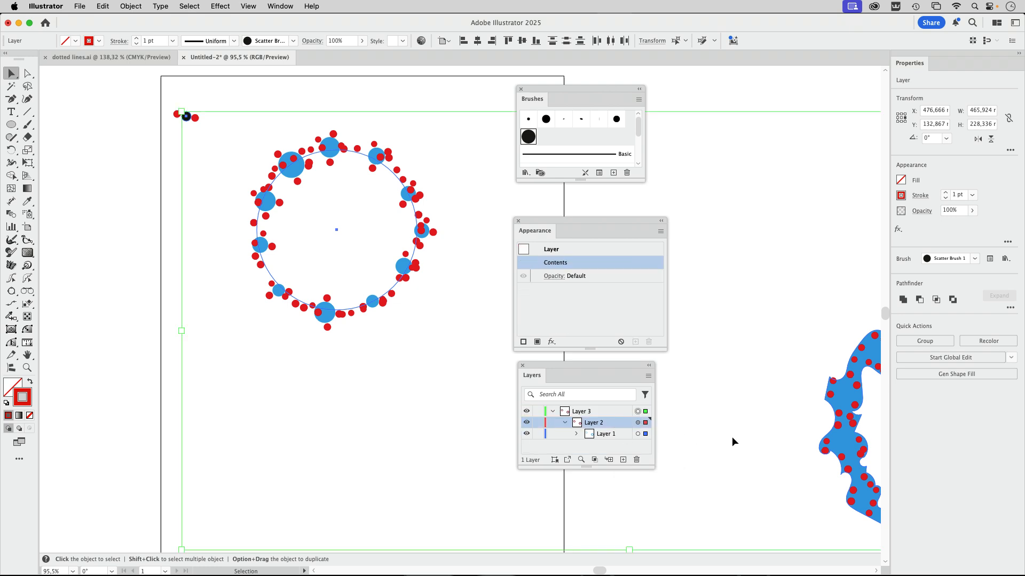
click(523, 342)
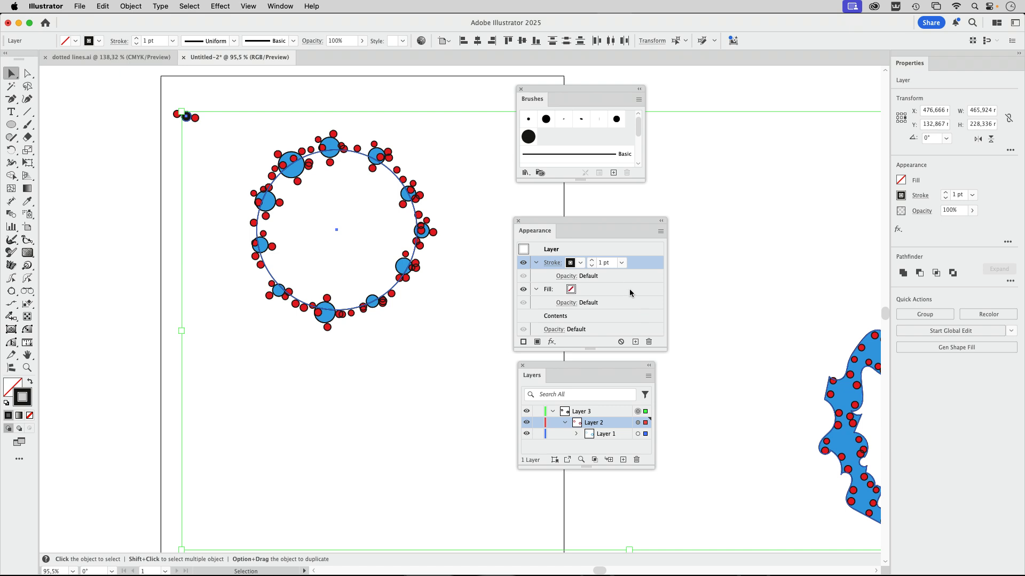
click(580, 263)
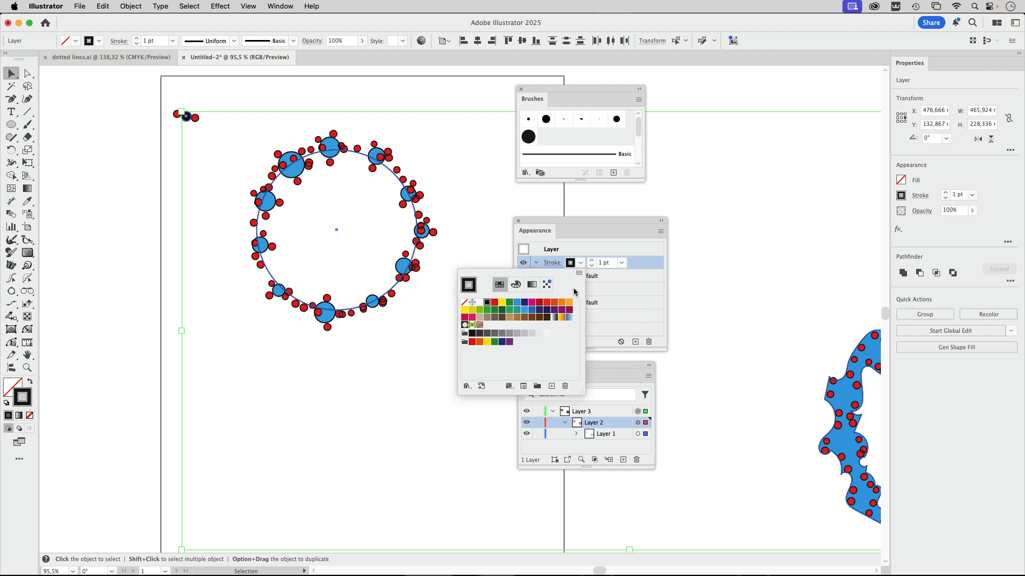
click(479, 309)
click(645, 263)
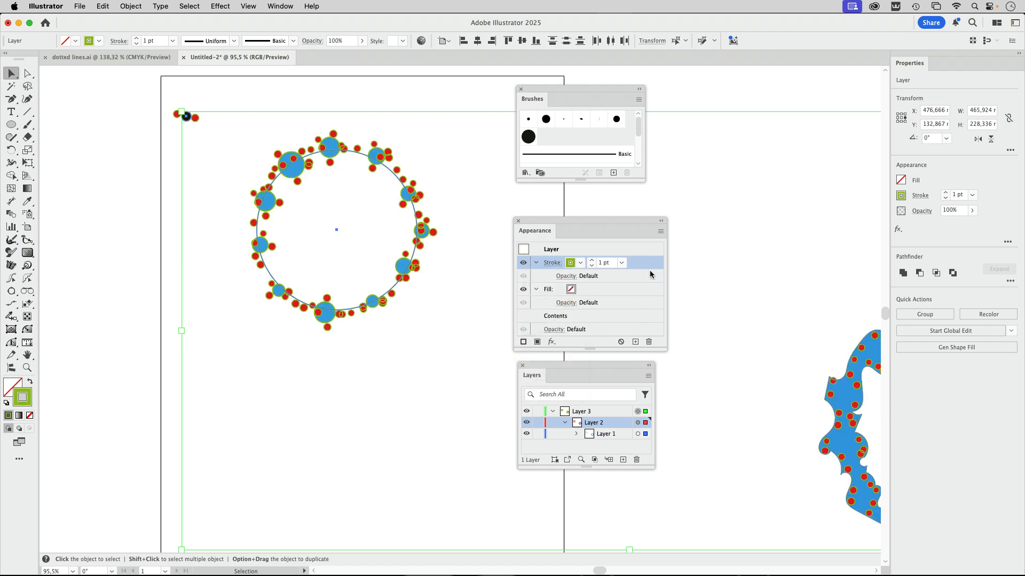
click(528, 136)
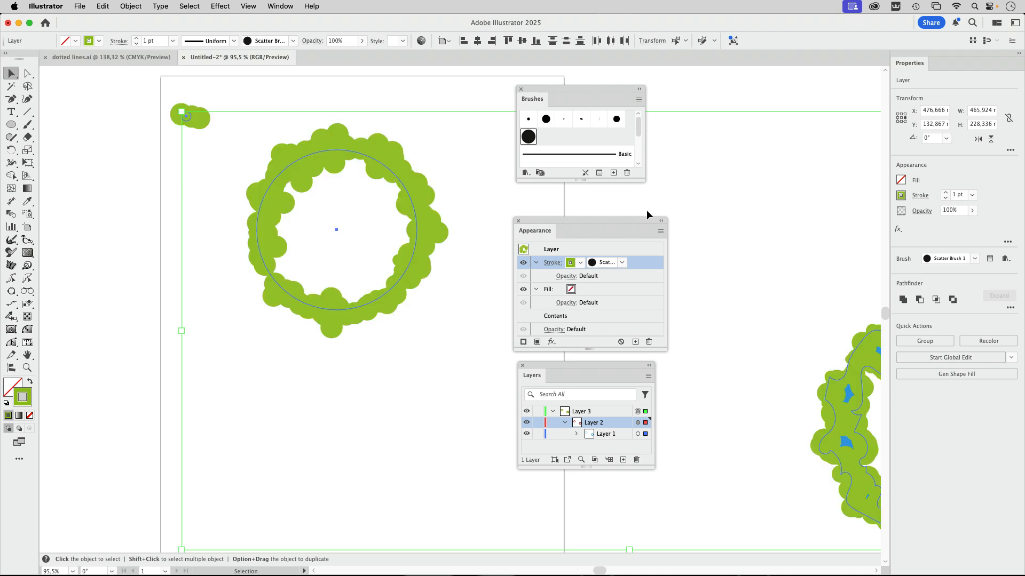
In the green stroke's scatter brush options, set the size range to 39%–50% and enable the preview.
click(599, 173)
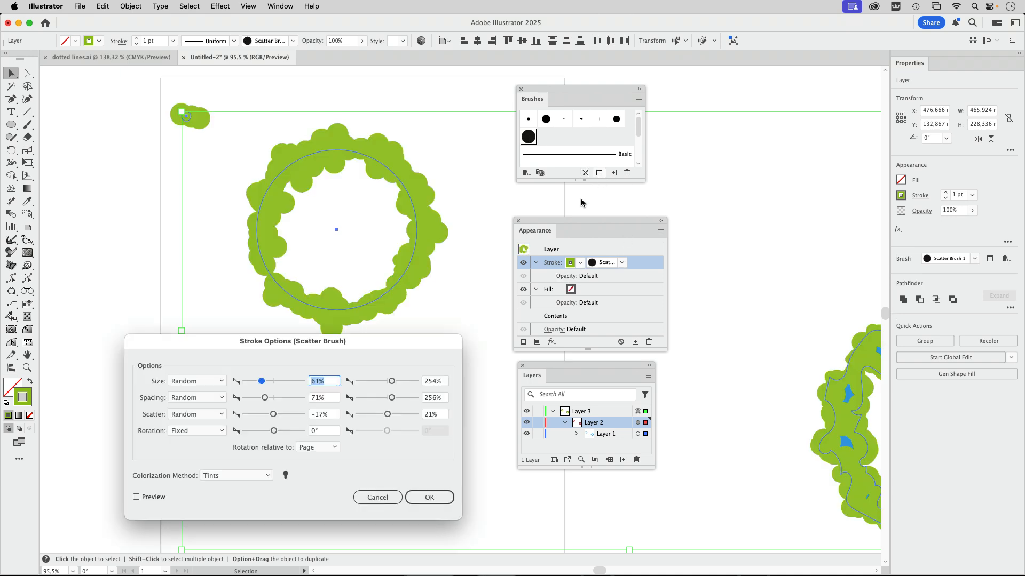
drag(392, 381, 371, 381)
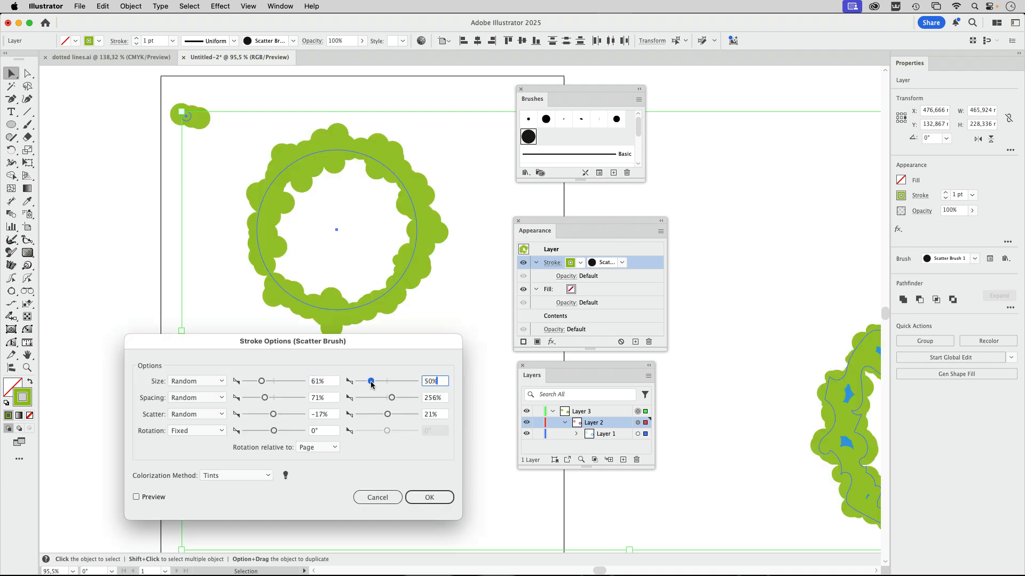
drag(263, 382, 254, 382)
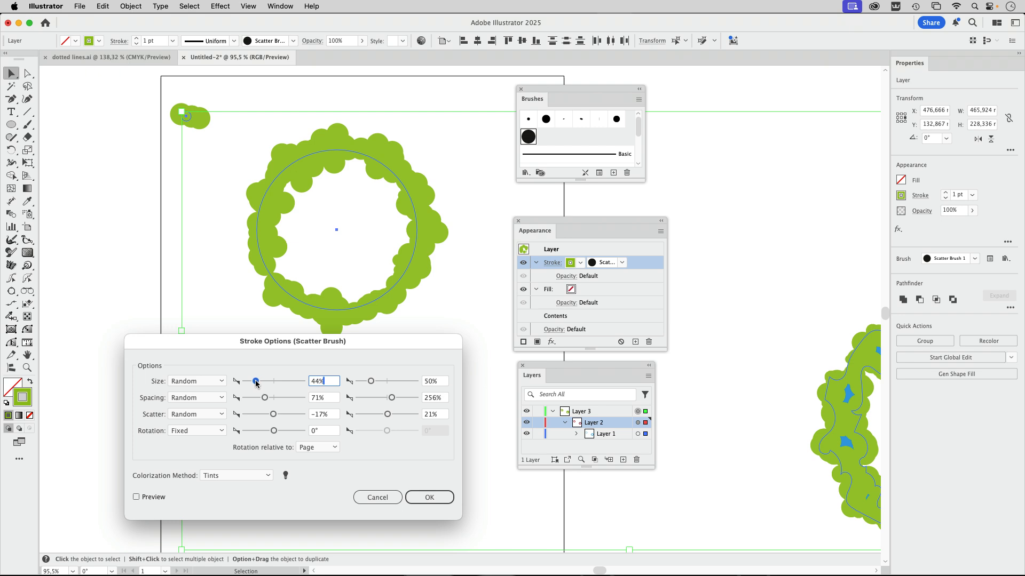
click(166, 496)
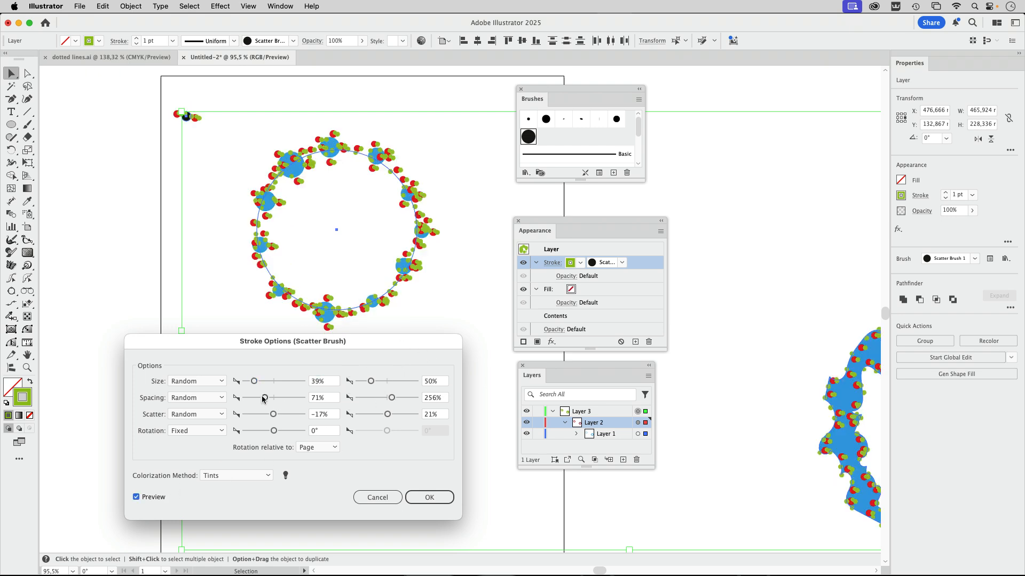
Set the green stroke's spacing range to 66%–94% and its minimum scatter to 83%, and accept the options.
drag(392, 398, 385, 399)
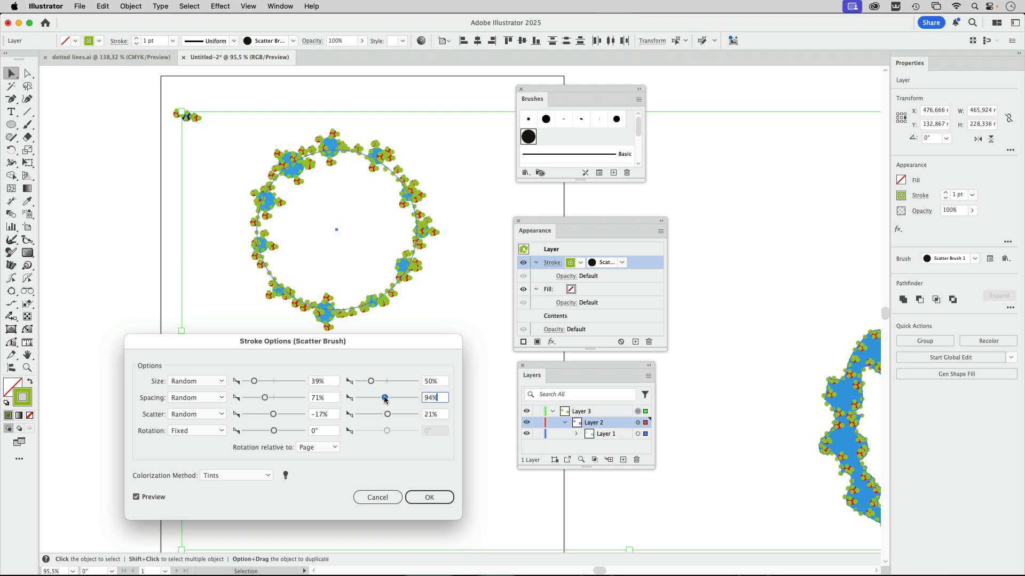
drag(265, 398, 277, 416)
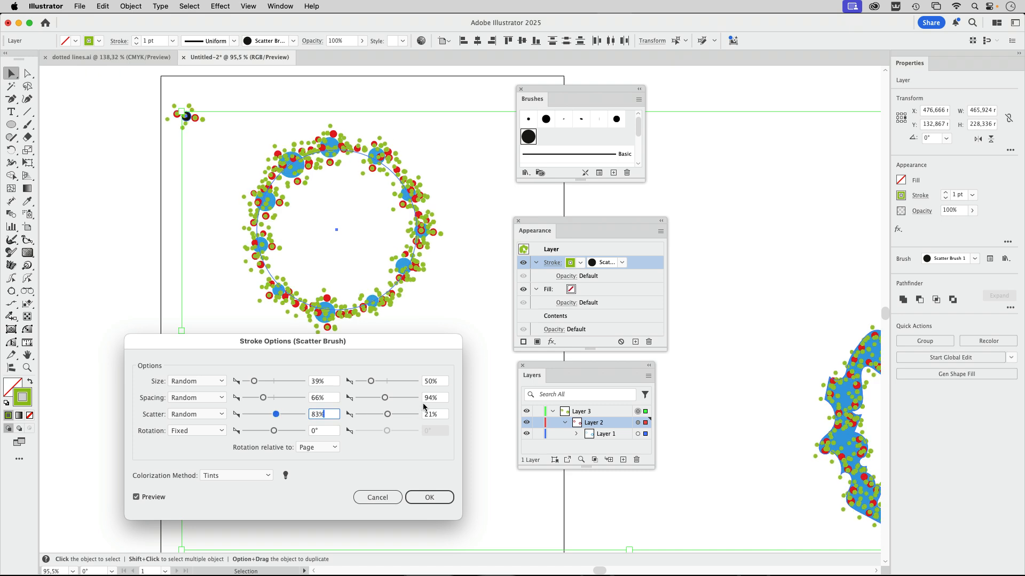
click(430, 496)
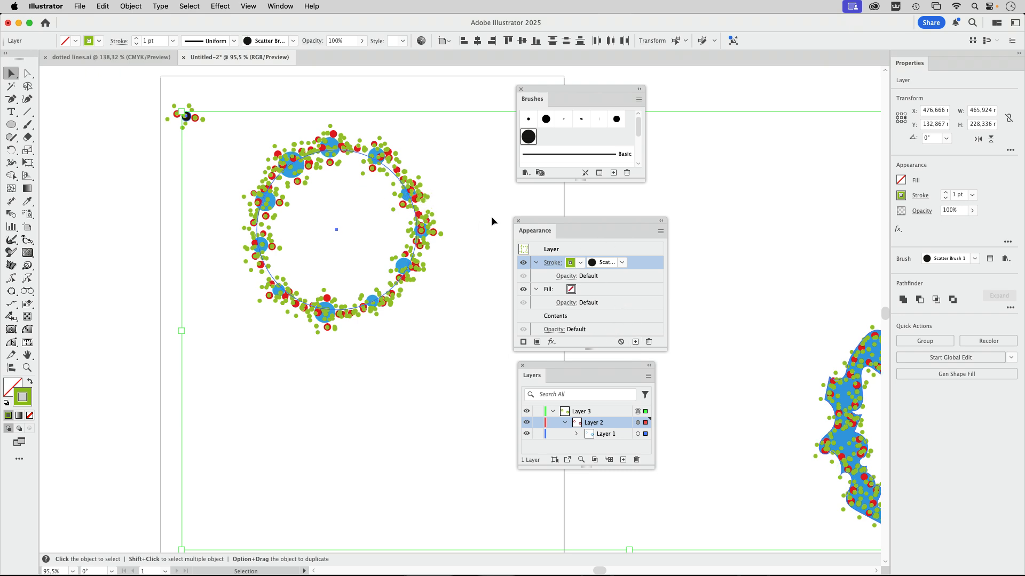
Enlarge Appearance, place Layer 3's green stroke below Contents, and shift Appearance clear of Layers.
drag(590, 349, 590, 385)
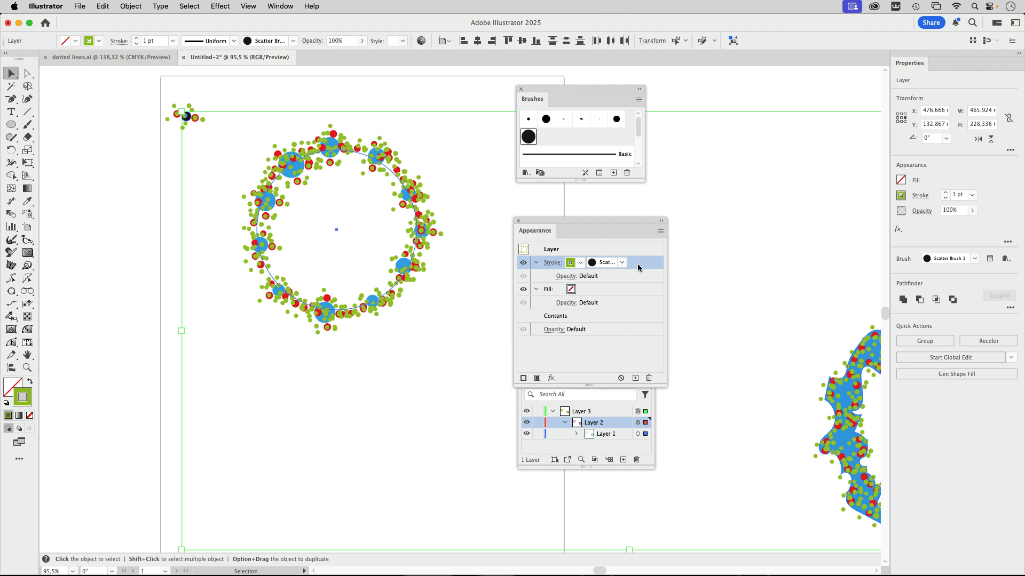
drag(640, 265, 618, 318)
drag(618, 323, 620, 323)
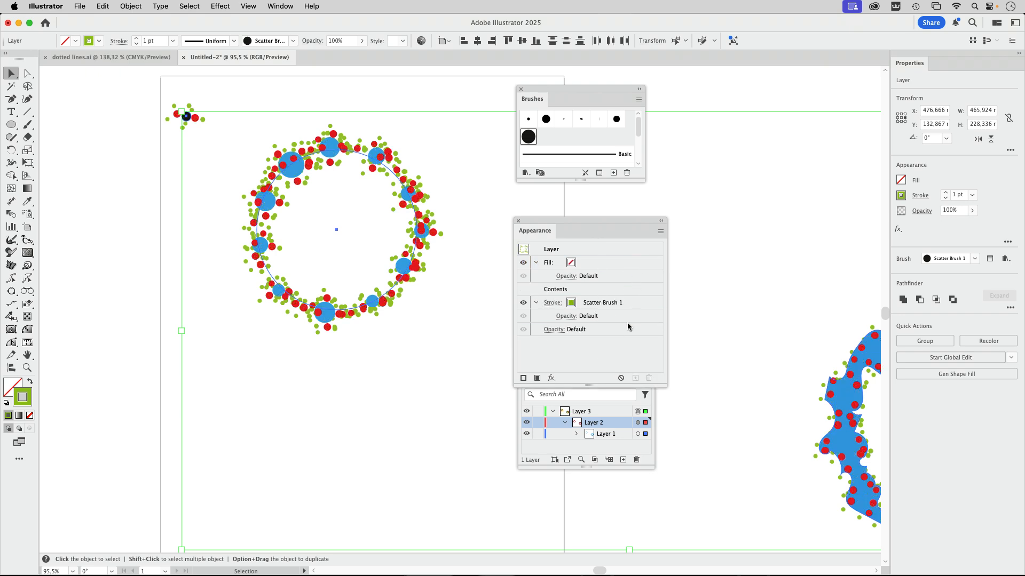
drag(615, 228, 673, 180)
Target Layer 2, place its red scatter brush stroke below Contents, and deselect everything.
click(638, 423)
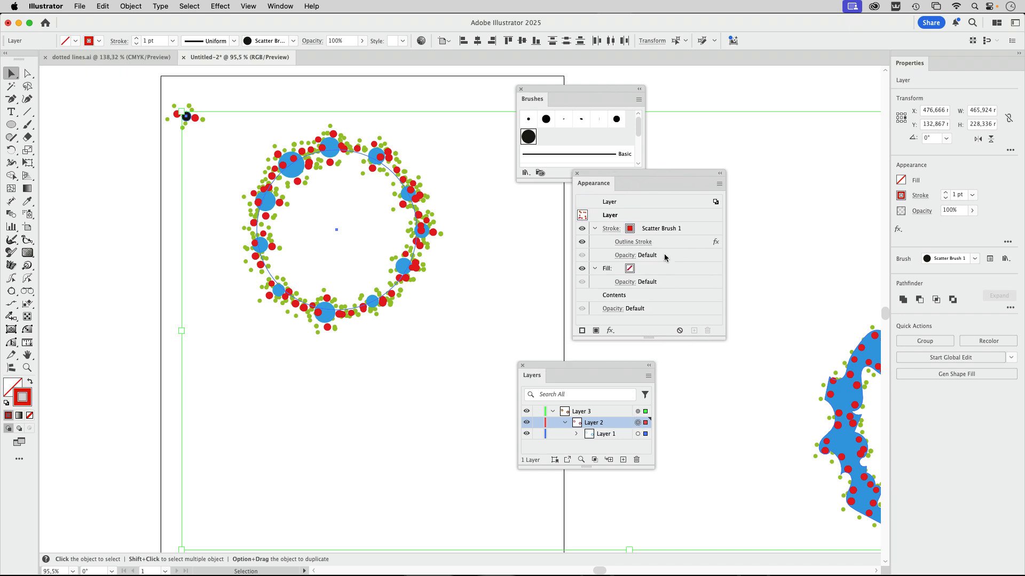
drag(696, 232, 677, 308)
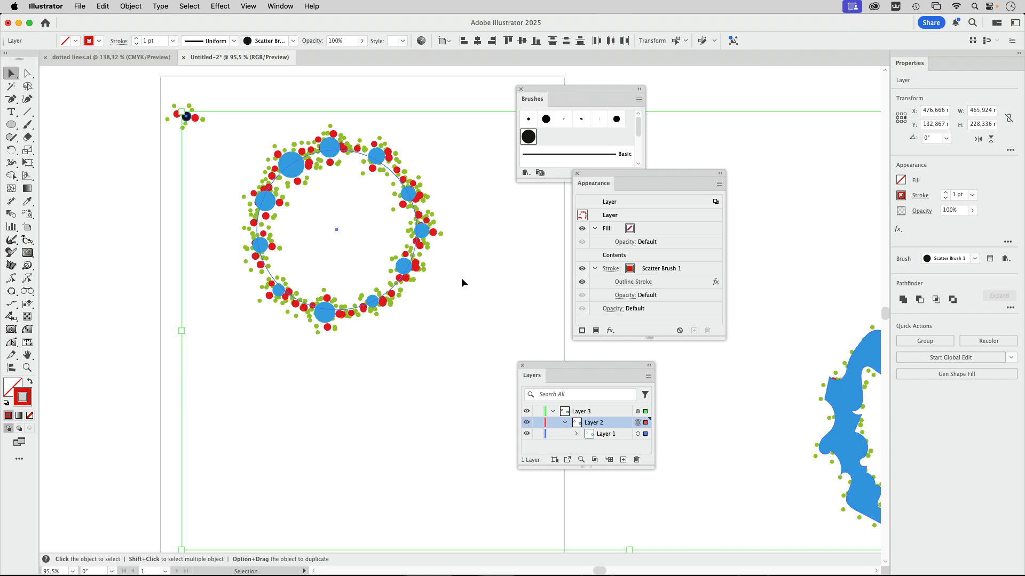
click(482, 291)
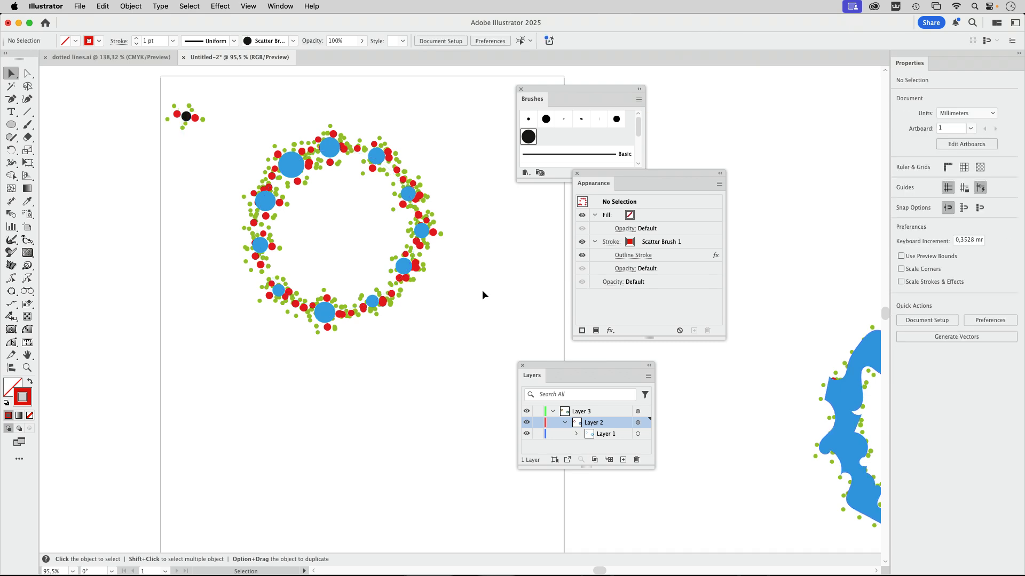
Create a new top-level layer above Layer 3, transfer the blue ring shape from Layer 1 to it, and deselect.
key(space)
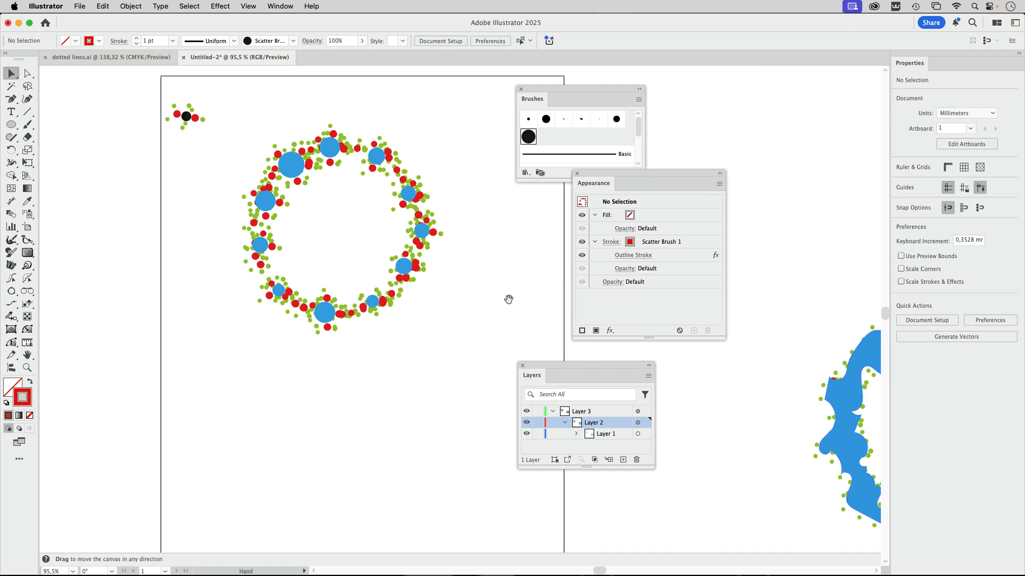
mouse_move(508, 297)
mouse_down()
mouse_move(310, 290)
mouse_move(93, 259)
mouse_up()
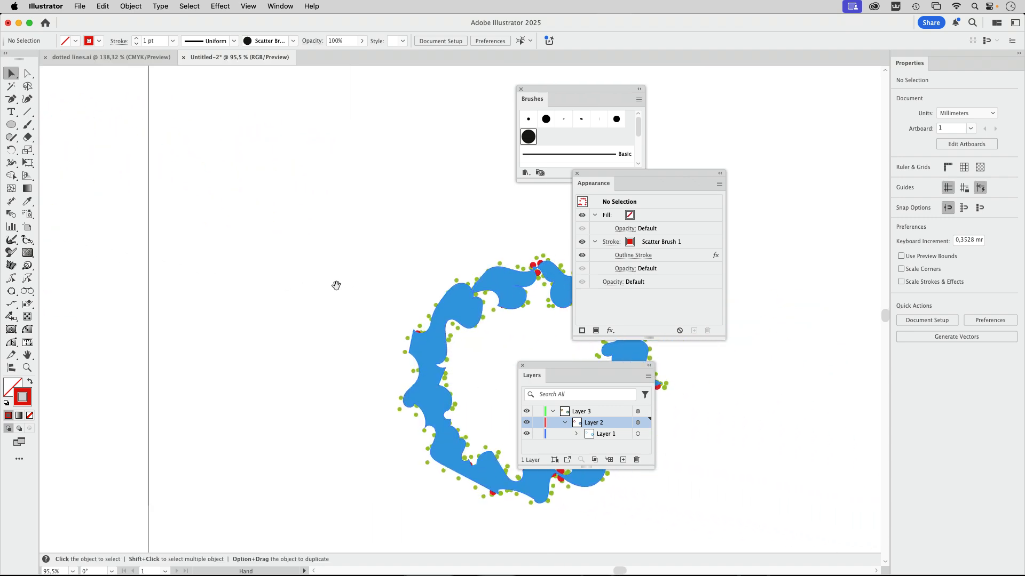
drag(339, 287, 137, 270)
click(304, 272)
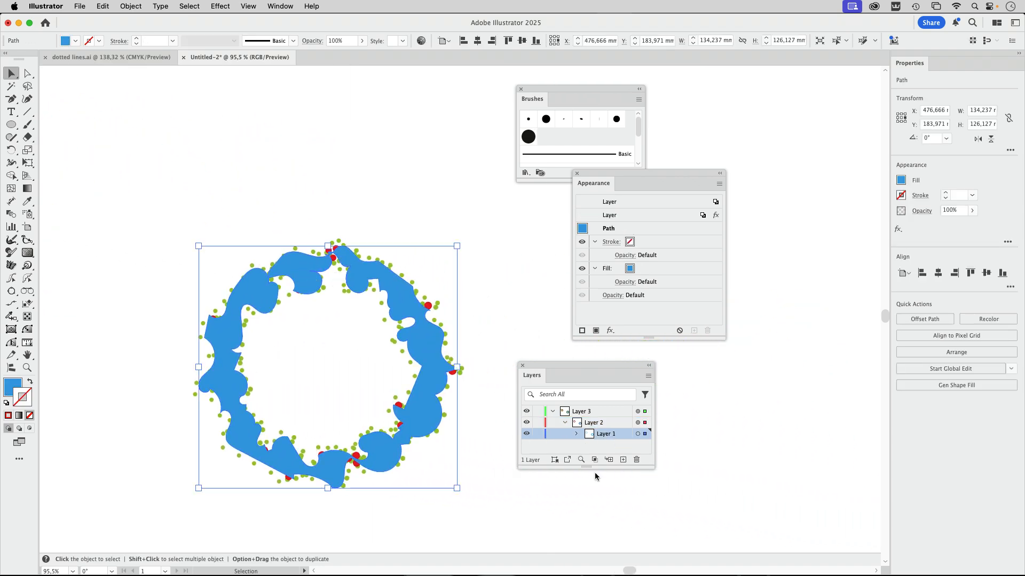
drag(593, 469, 594, 510)
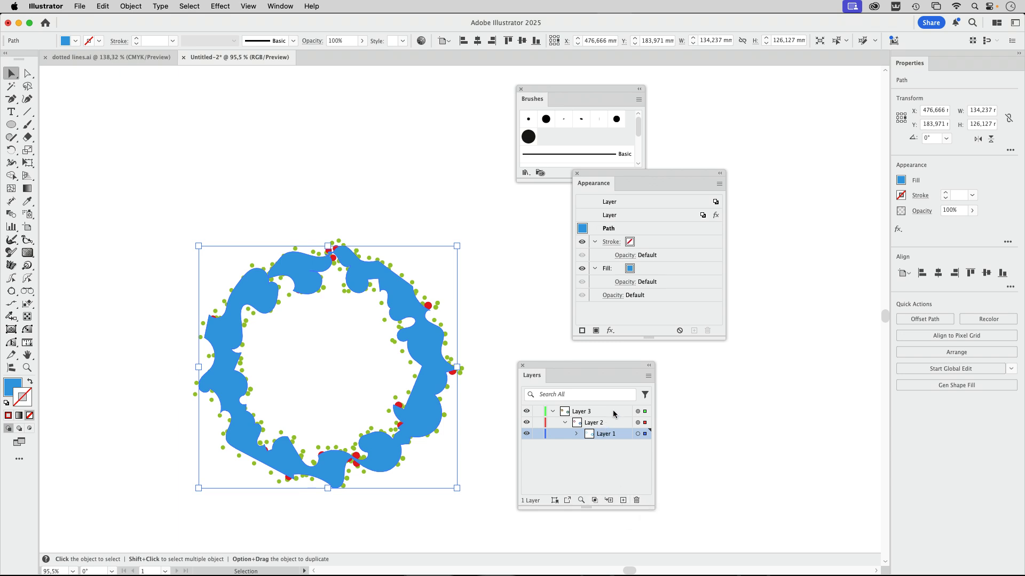
click(616, 412)
click(623, 500)
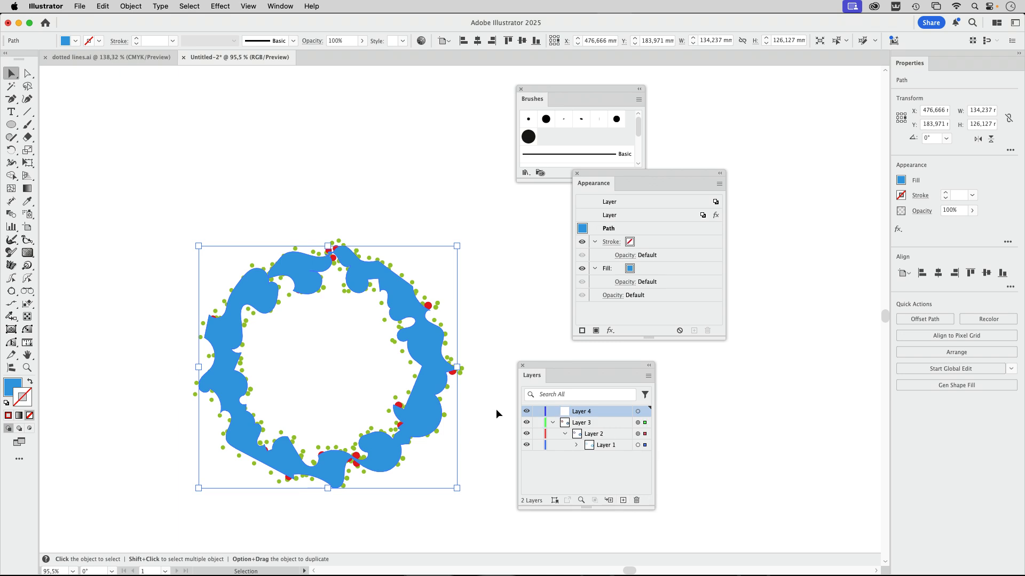
drag(645, 446, 645, 411)
click(504, 286)
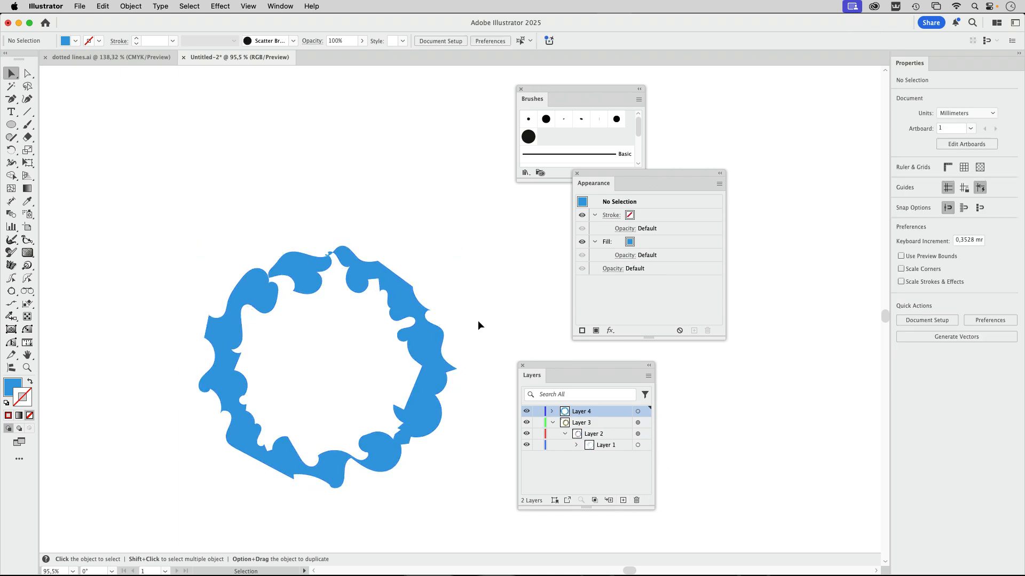
Select the blue ring shape and examine its anchor points with the Direct Selection tool.
click(428, 351)
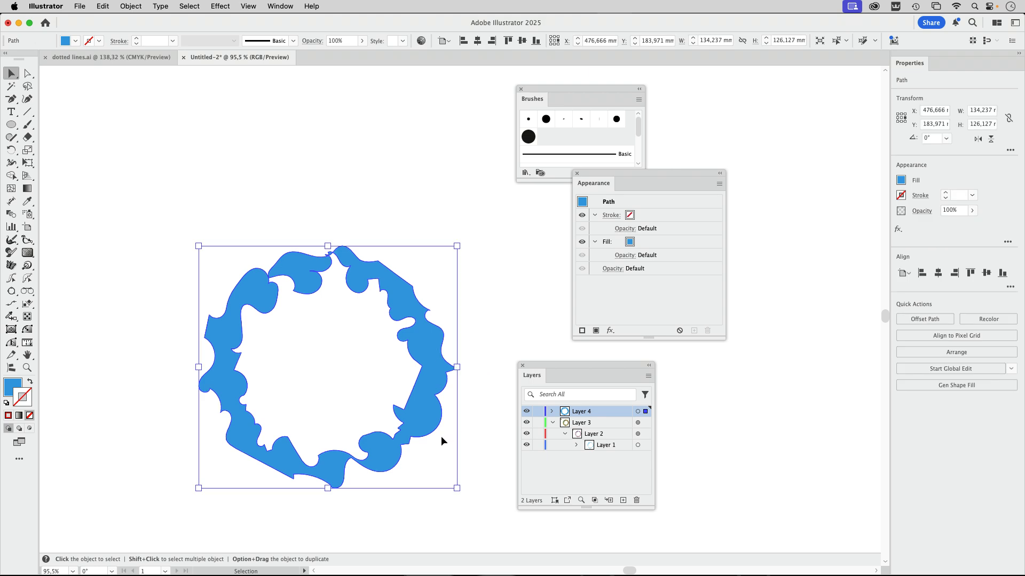
drag(441, 437, 437, 386)
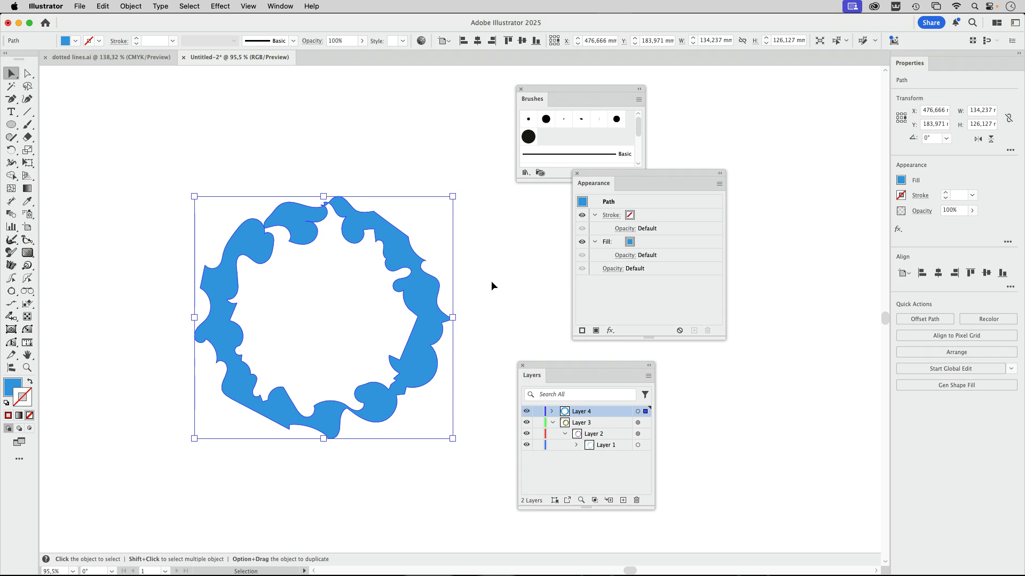
key(a)
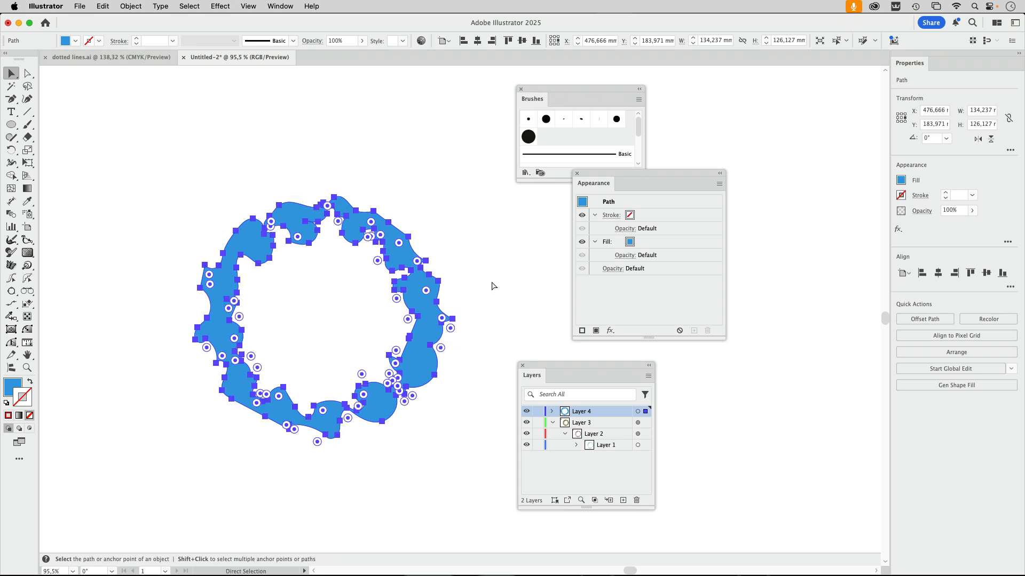
key(v)
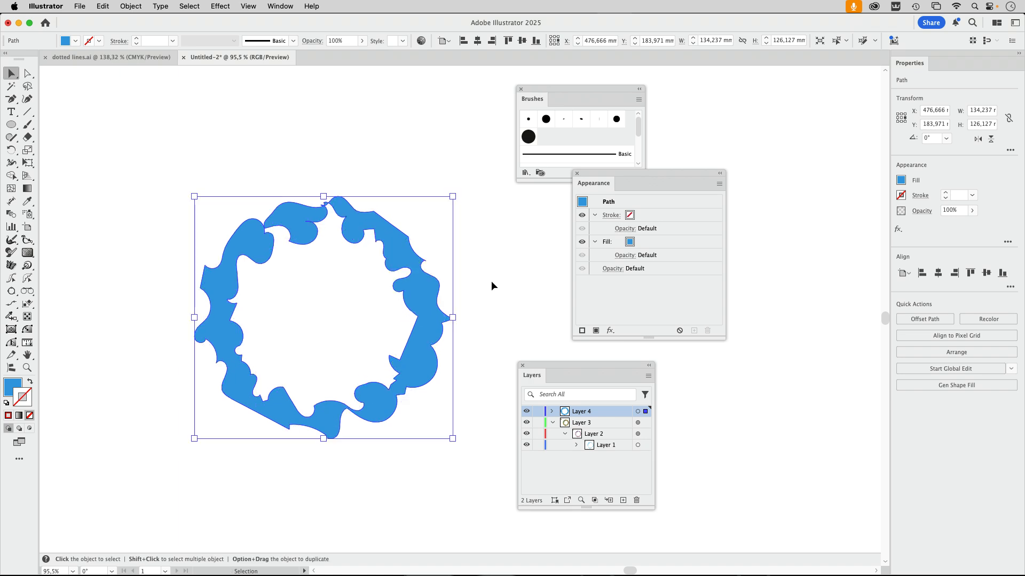
key(a)
key(v)
Load the CircleFill 2.jsx script from the Desktop folder to run it on the selected blue ring shape.
click(80, 6)
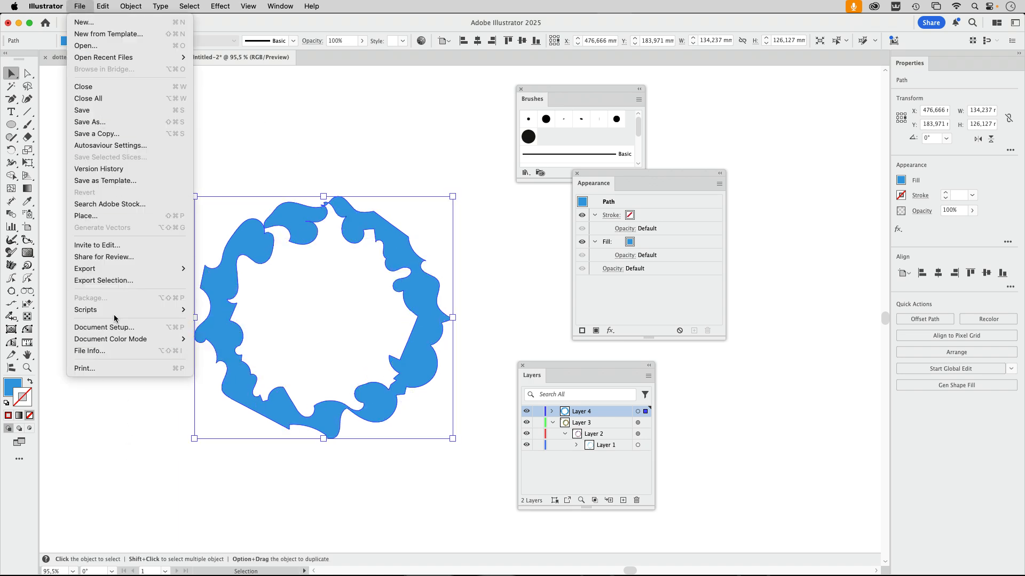
mouse_move(114, 311)
click(221, 363)
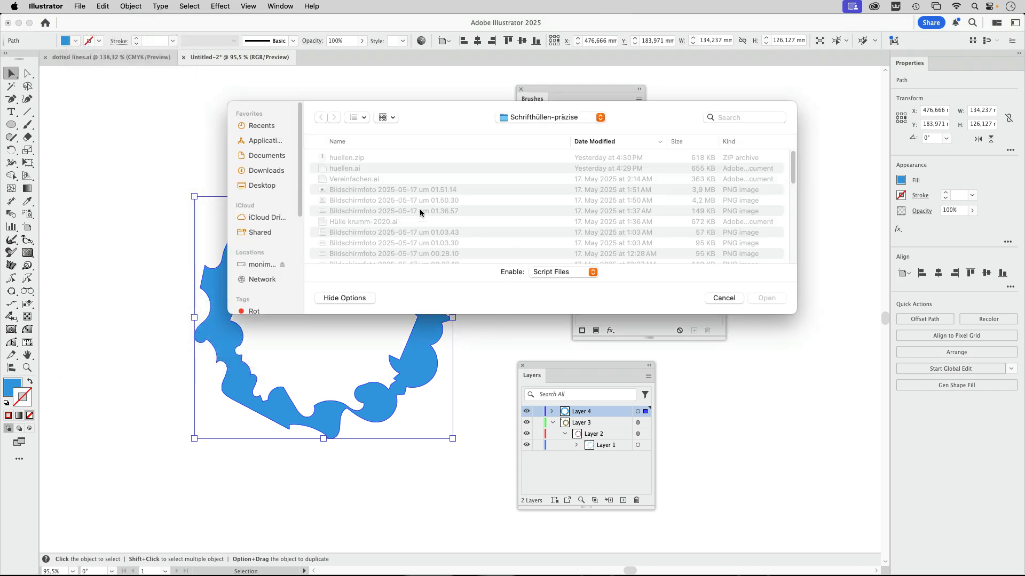
key(super+d)
scroll(383, 236, down, 3)
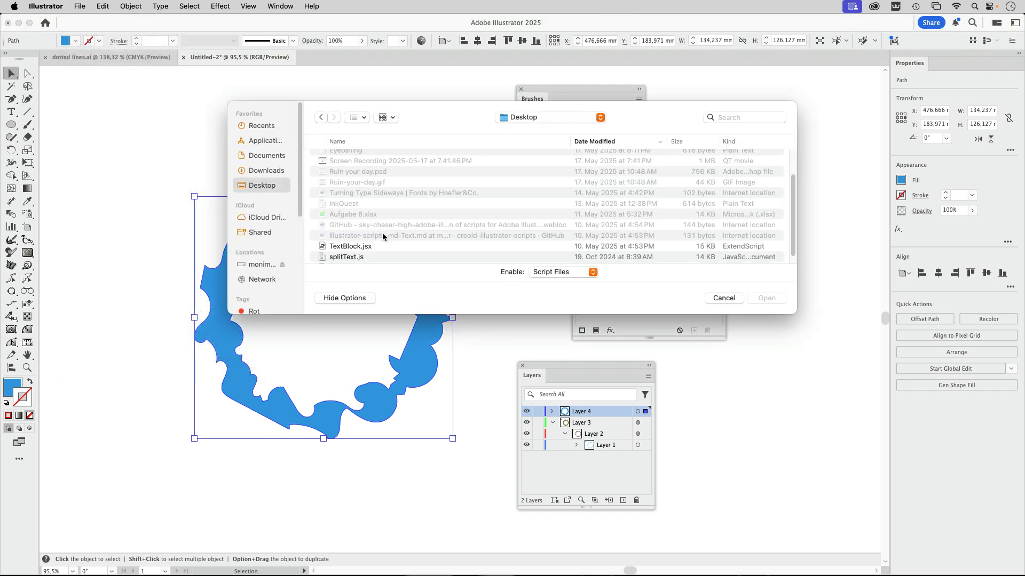
scroll(382, 233, down, 1)
click(364, 252)
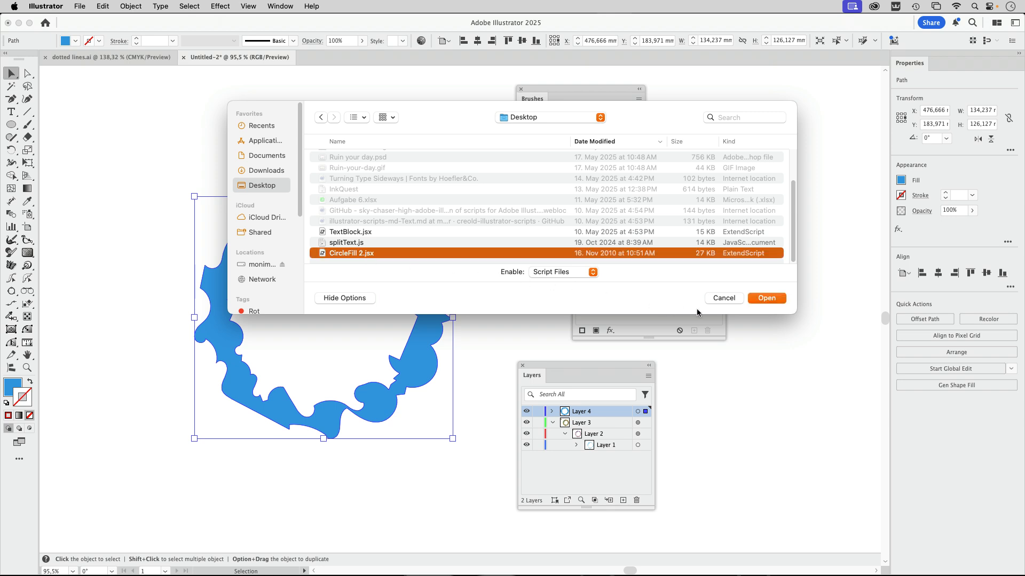
click(760, 299)
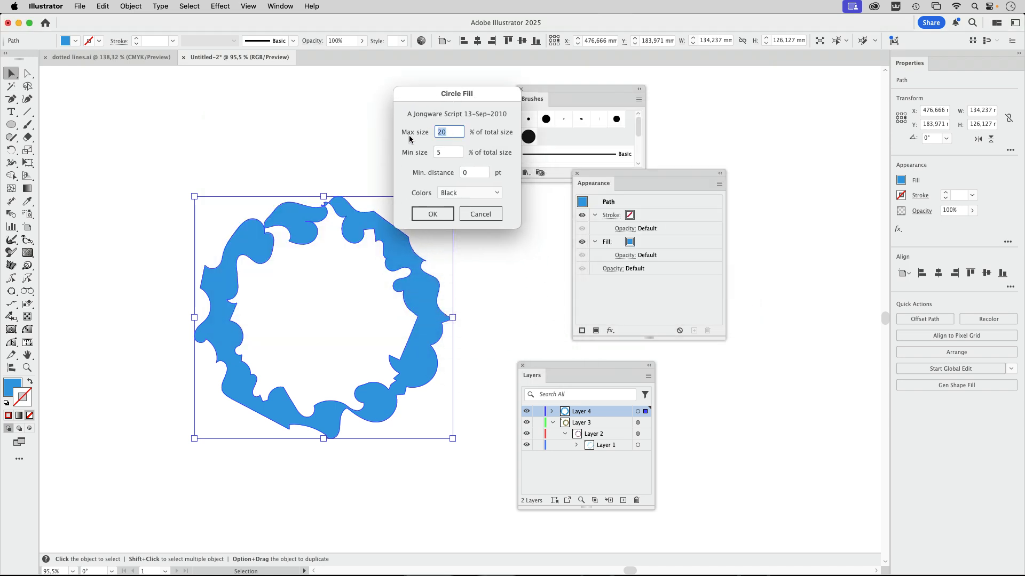
Fill the ring shape with black circles using a max size of 8% and a min size of 1%, and deselect.
text(8)
click(450, 153)
text(1)
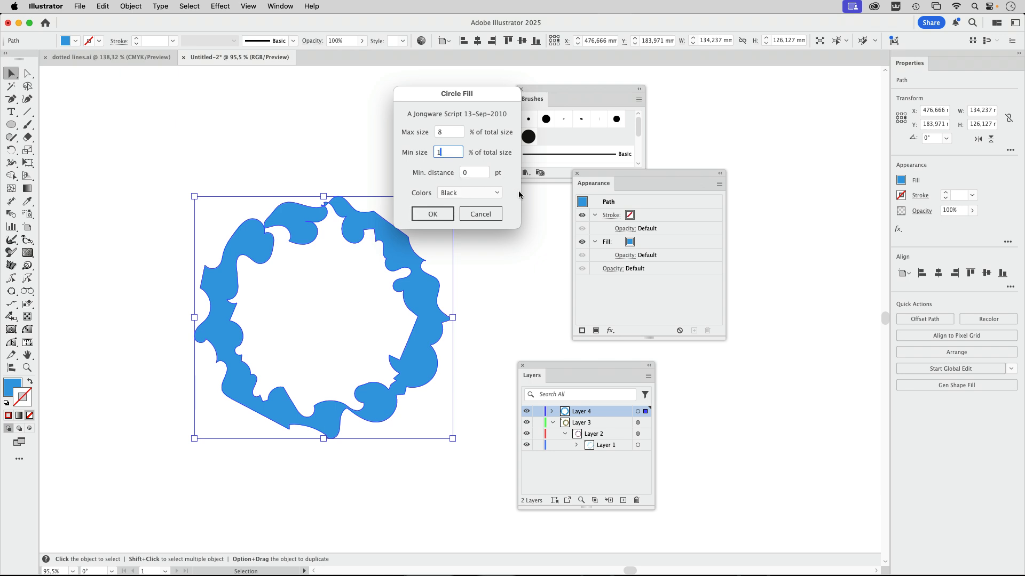
key(Return)
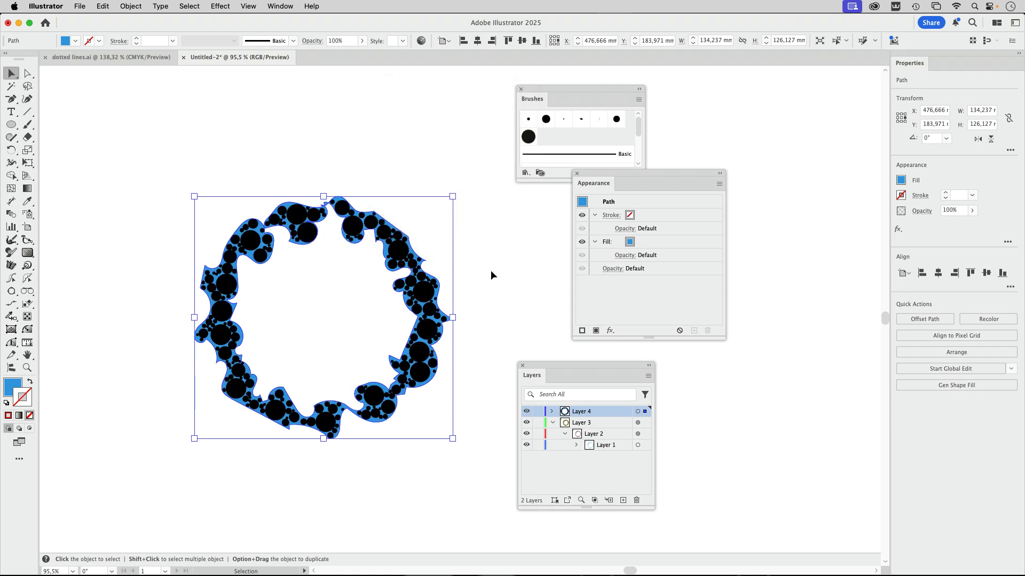
click(376, 166)
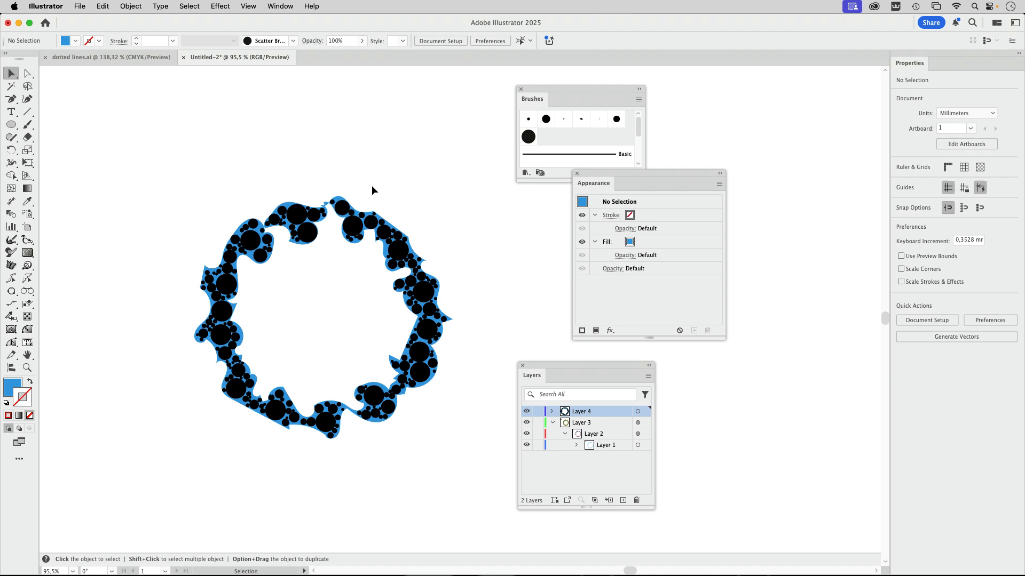
Move the blue ring shape down and away from the generated circles so the two no longer overlap.
drag(342, 193, 152, 397)
drag(339, 286, 375, 240)
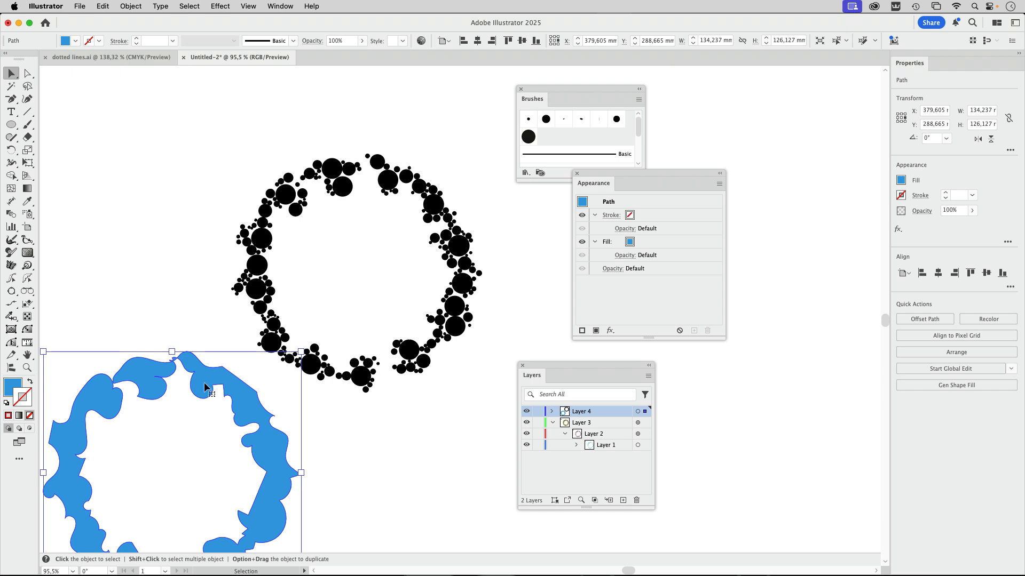
drag(233, 427, 216, 501)
Select all the generated black circles, change their fill to red, and deselect them.
drag(238, 133, 489, 395)
drag(201, 130, 491, 398)
click(76, 40)
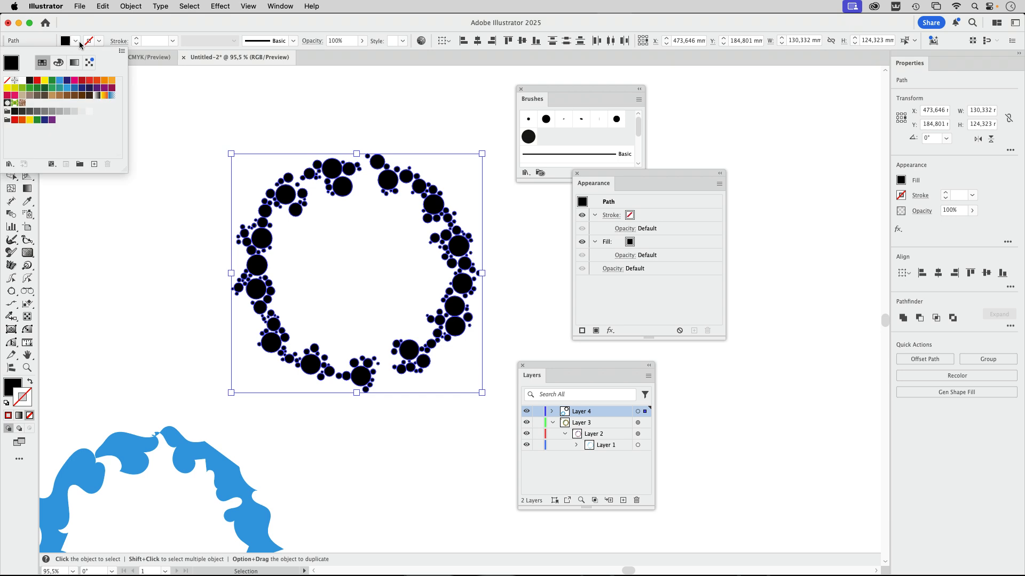
click(37, 80)
click(356, 126)
click(419, 127)
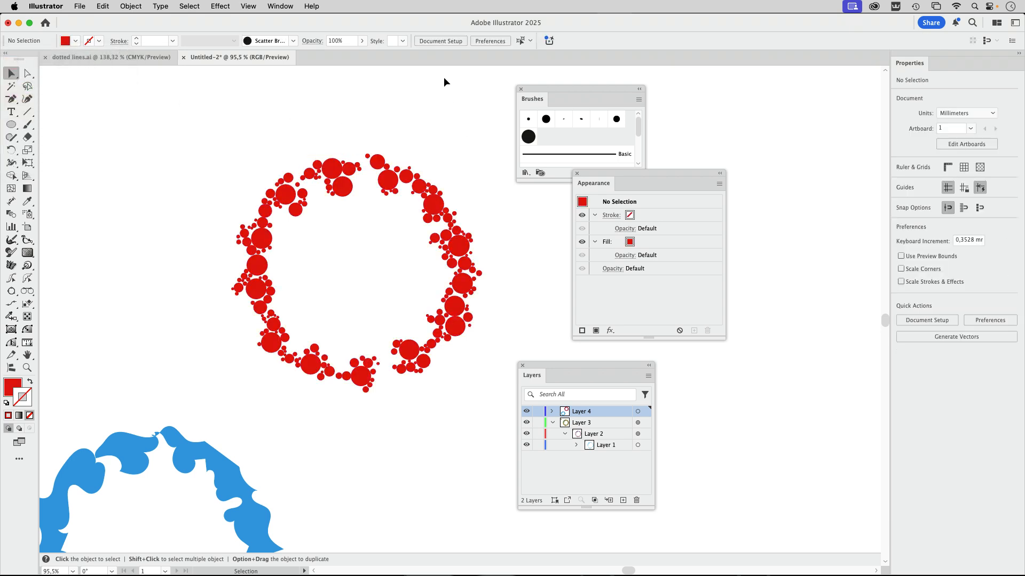